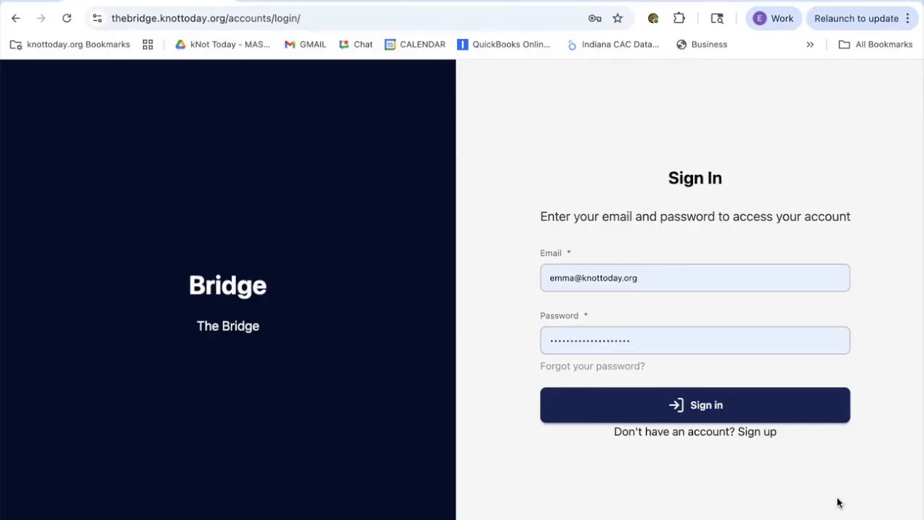
# Open the account sign-up form and fill in the account's e-mail address from the saved suggestions
pyautogui.click(747, 438)
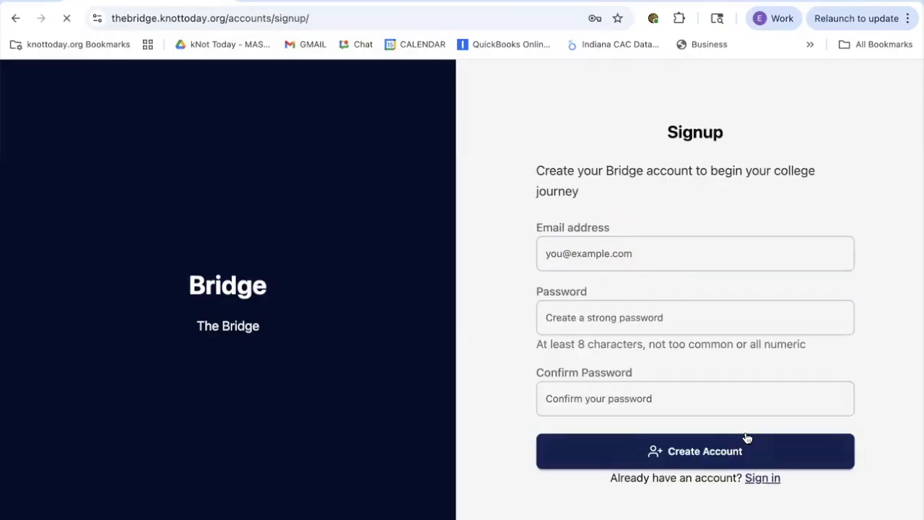
pyautogui.click(549, 254)
pyautogui.click(646, 294)
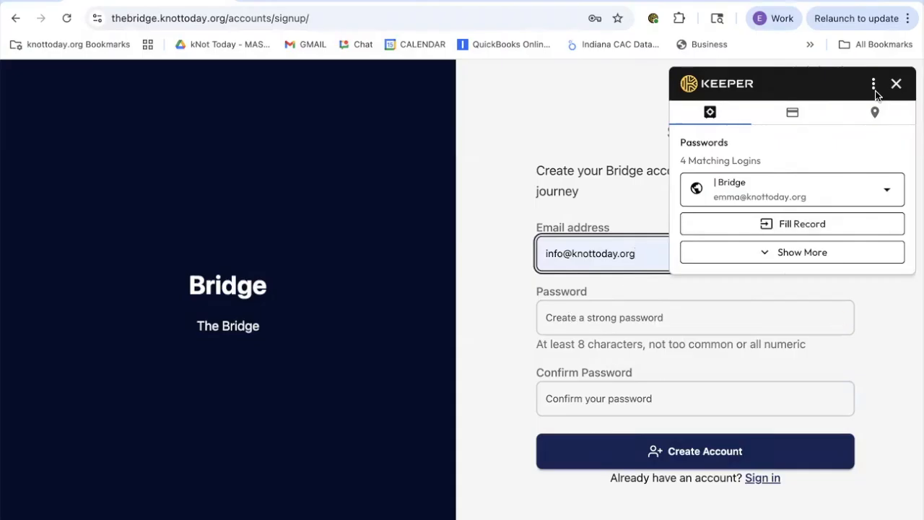
pyautogui.click(895, 83)
# Create the account with a password entered in both password fields, and confirm the account's e-mail address
pyautogui.click(582, 324)
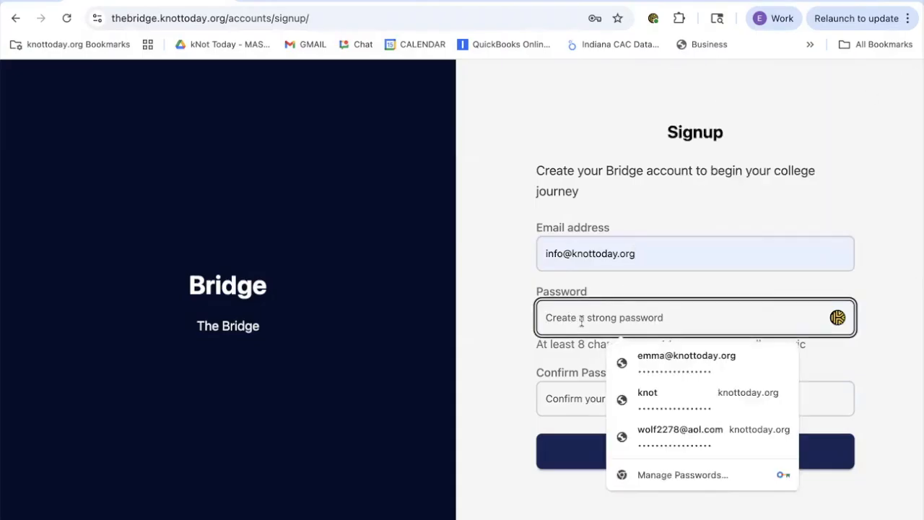
pyautogui.write('•••••••••••')
pyautogui.click(571, 393)
pyautogui.write('•••••••••••')
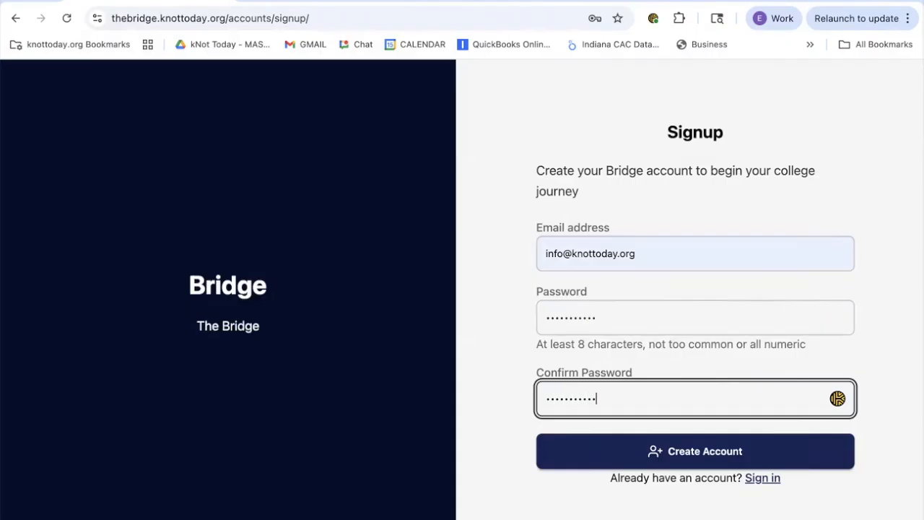
pyautogui.click(637, 452)
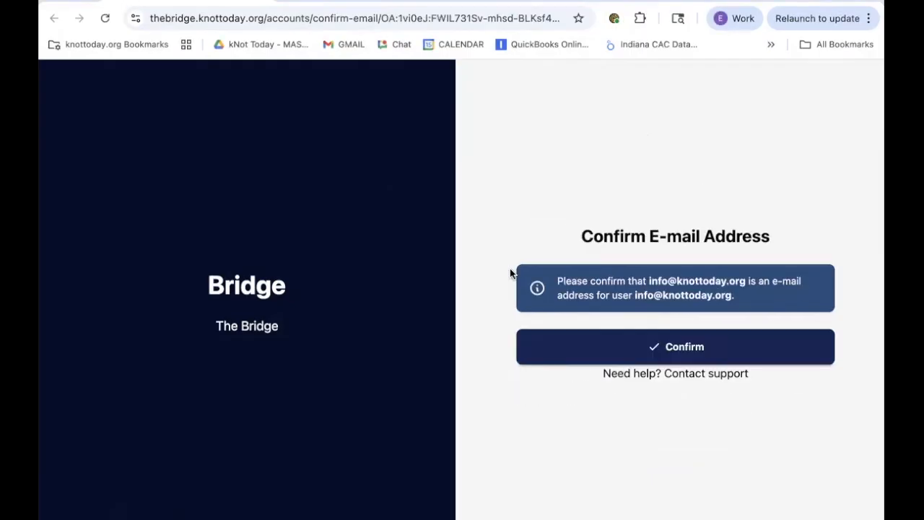
pyautogui.click(633, 354)
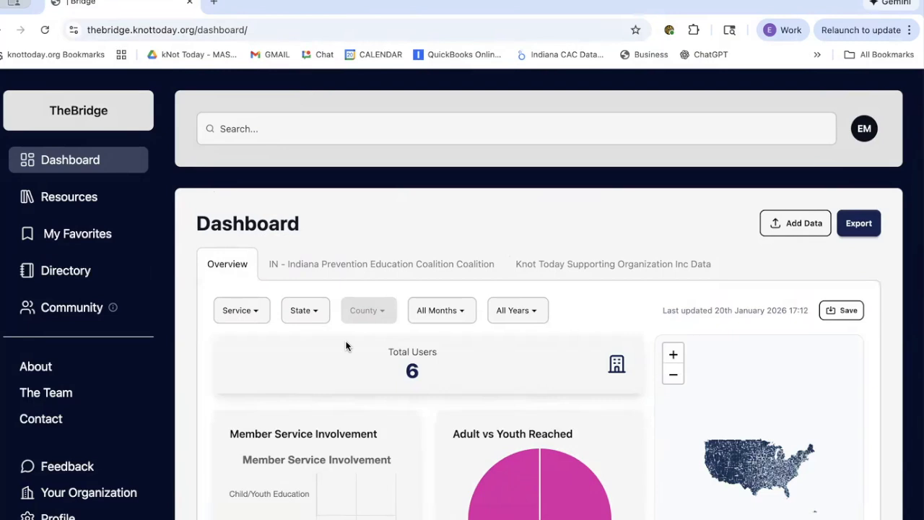
# View your organization's profile and open the management page for its members
pyautogui.click(85, 497)
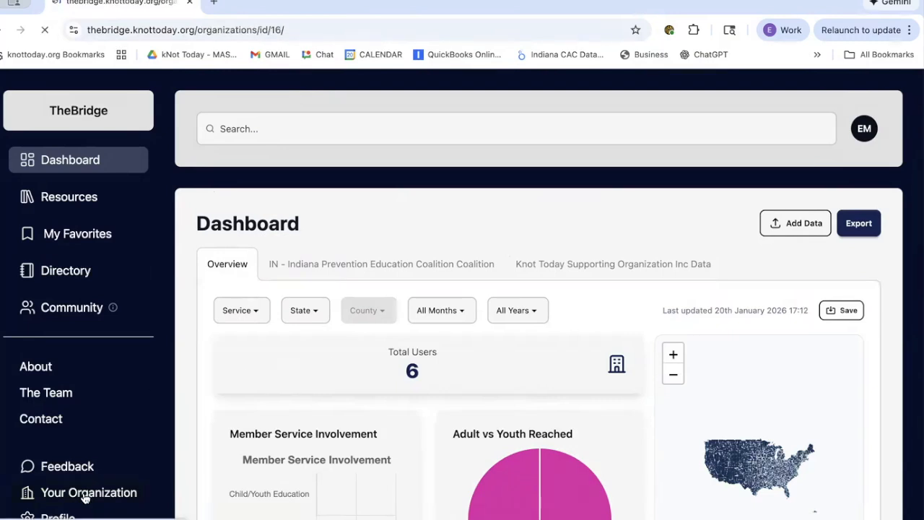
pyautogui.scroll(-3, 461, 446)
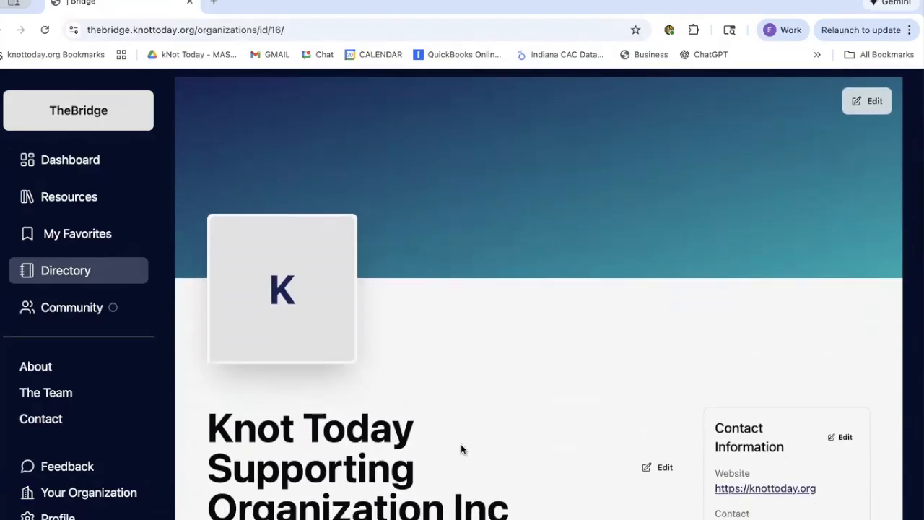
pyautogui.scroll(-5, 462, 449)
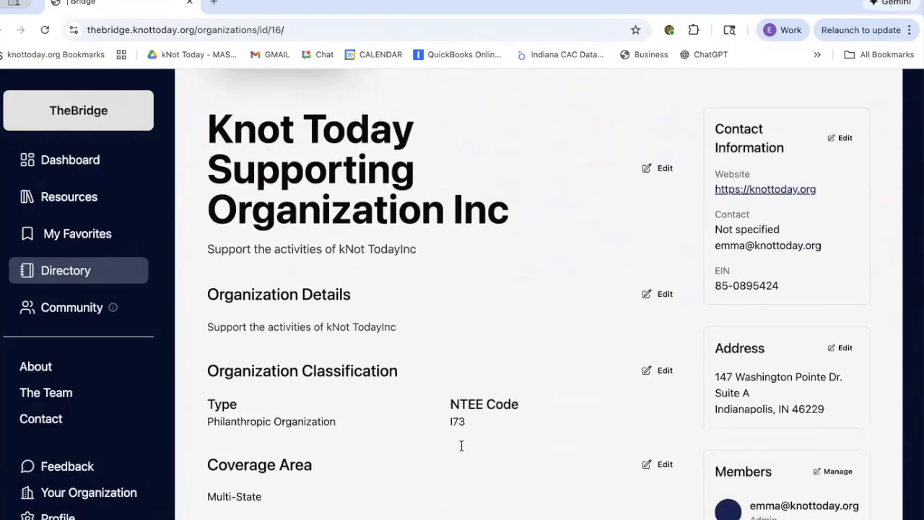
pyautogui.scroll(-2, 461, 446)
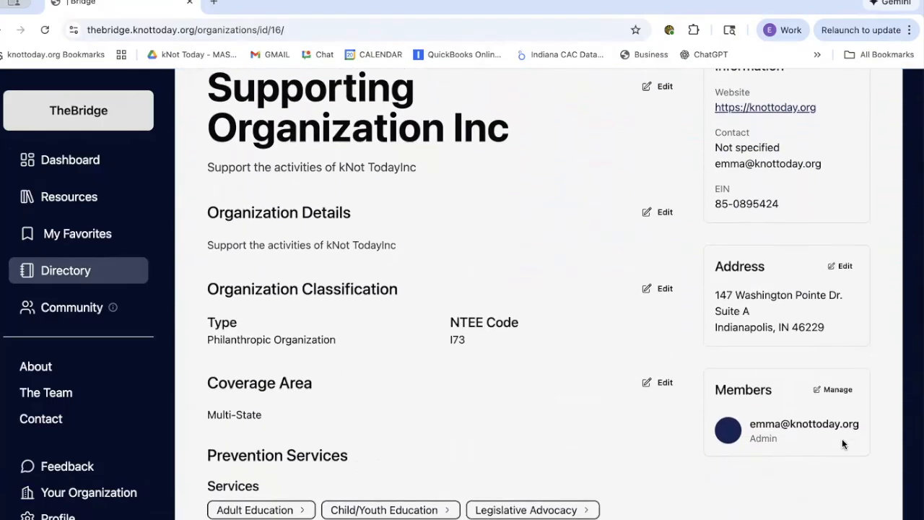
pyautogui.click(839, 391)
pyautogui.scroll(-1, 725, 438)
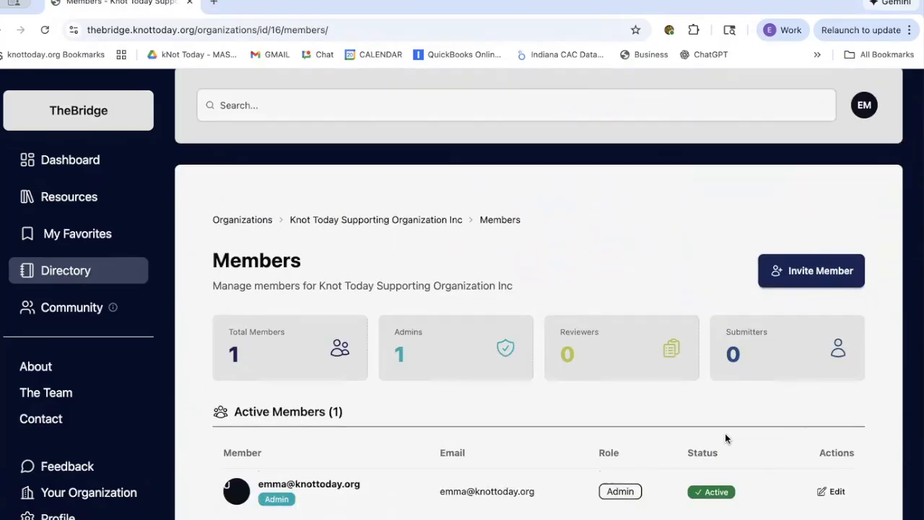
pyautogui.scroll(-2, 725, 433)
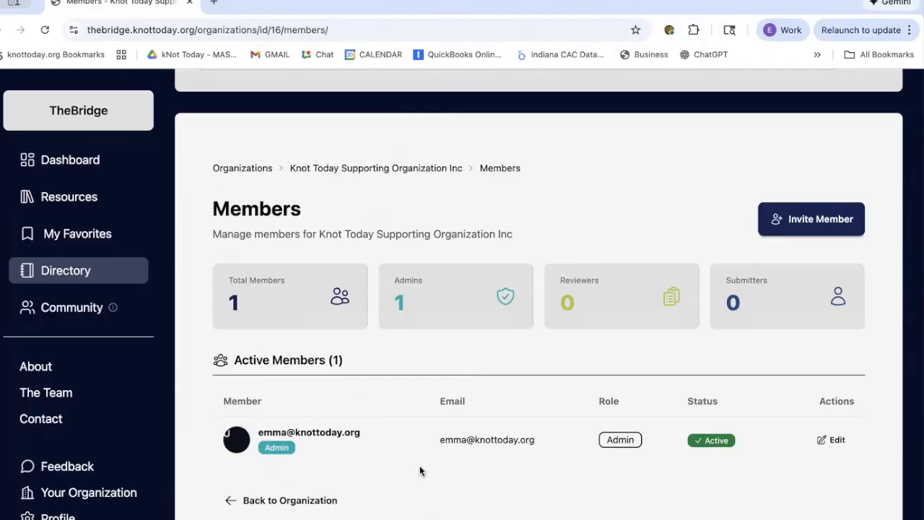
# Open the member invitation form and review its contact, role and message fields
pyautogui.click(815, 228)
pyautogui.scroll(-2, 743, 286)
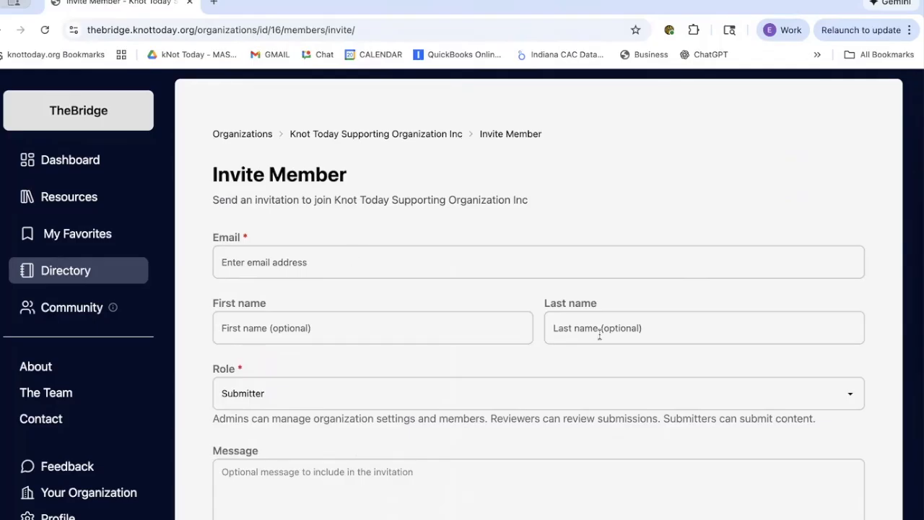
pyautogui.scroll(-2, 599, 333)
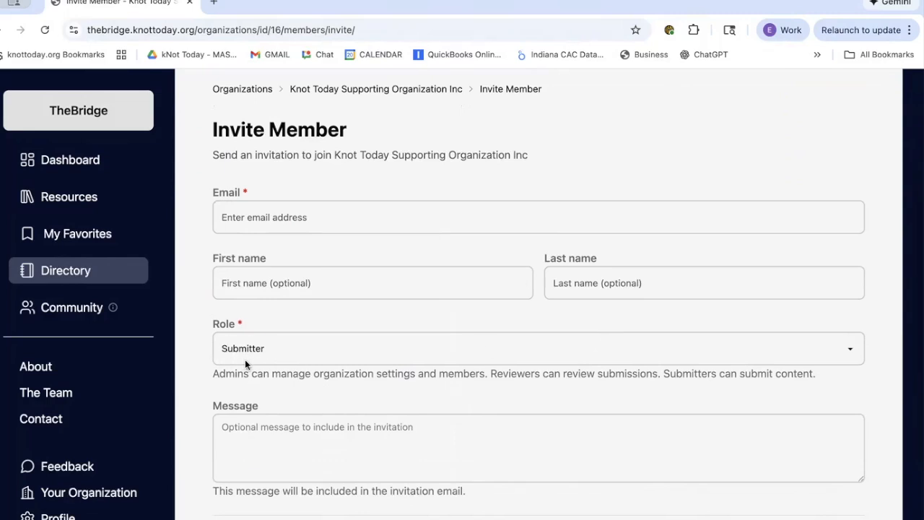
pyautogui.scroll(-3, 251, 361)
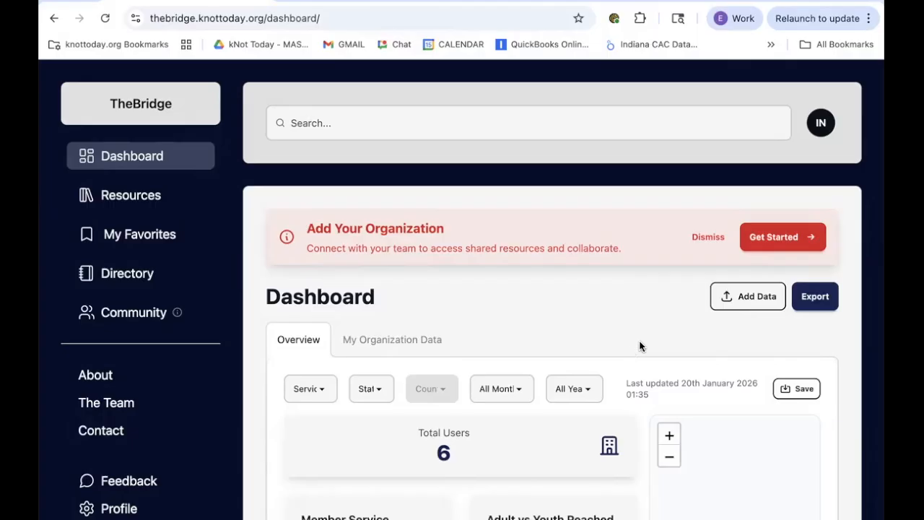
# Start the organization setup from the new account's dashboard, search for "knot today" and claim Knot Today Inc
pyautogui.click(791, 234)
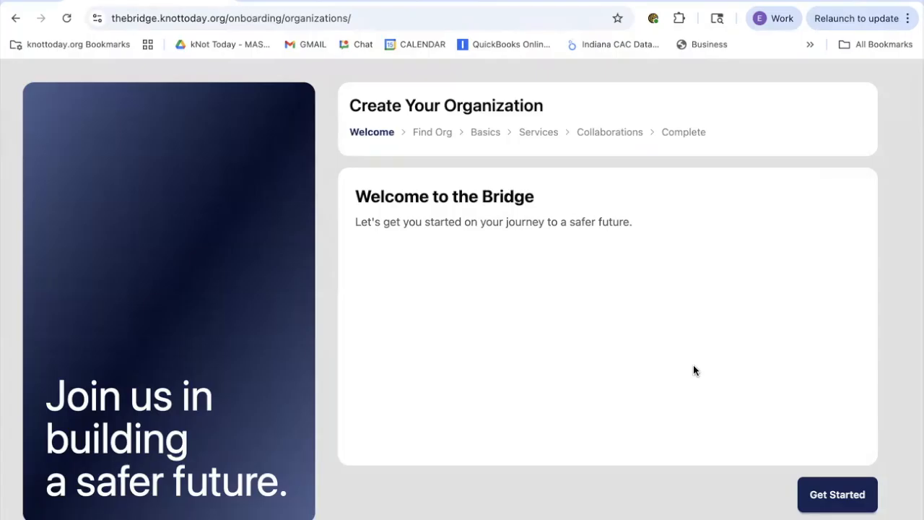
pyautogui.click(842, 497)
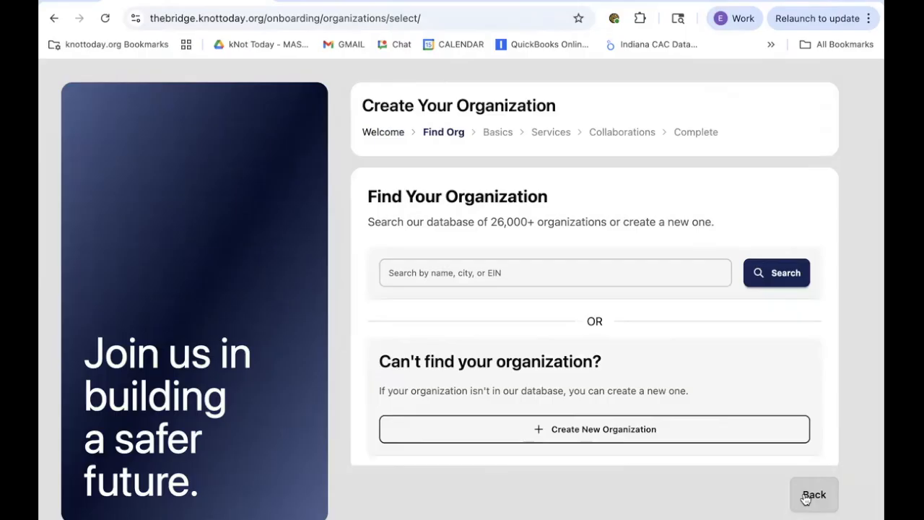
pyautogui.click(671, 276)
pyautogui.write('knot today')
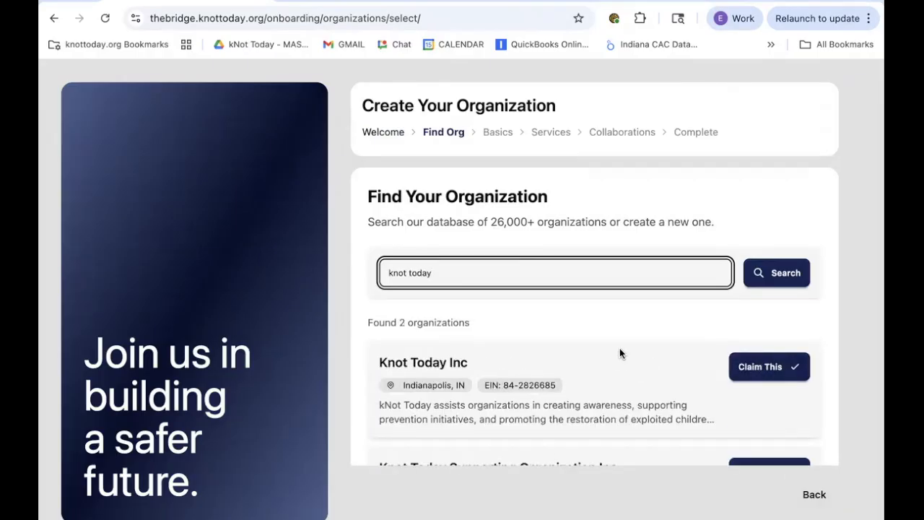
pyautogui.click(767, 369)
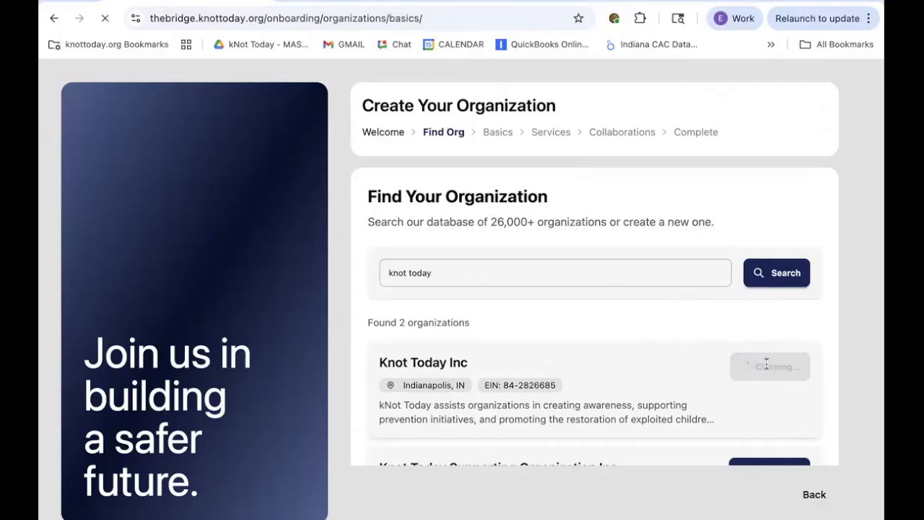
# Review the claimed organization's basic details, from its name, logo and website to its address and coverage area
pyautogui.scroll(-2, 767, 365)
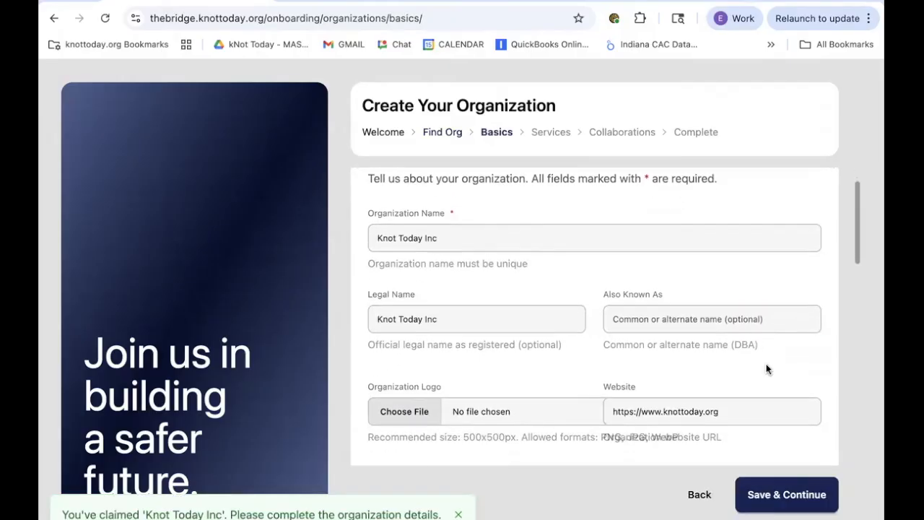
pyautogui.scroll(-1, 767, 369)
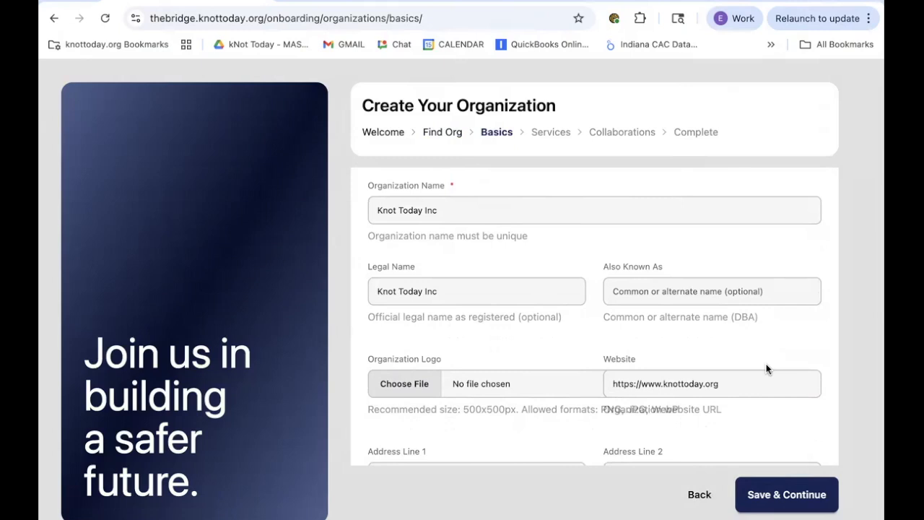
pyautogui.scroll(-1, 638, 351)
pyautogui.scroll(-1, 635, 344)
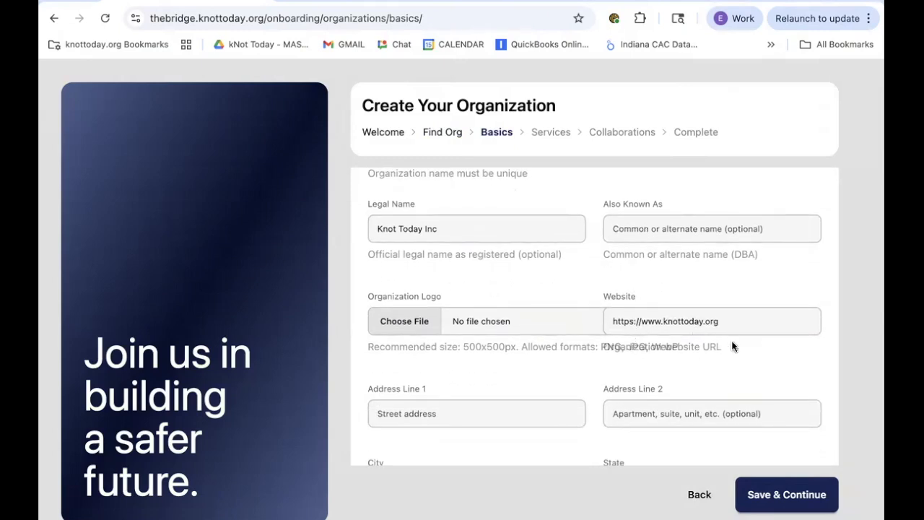
pyautogui.scroll(-1, 732, 347)
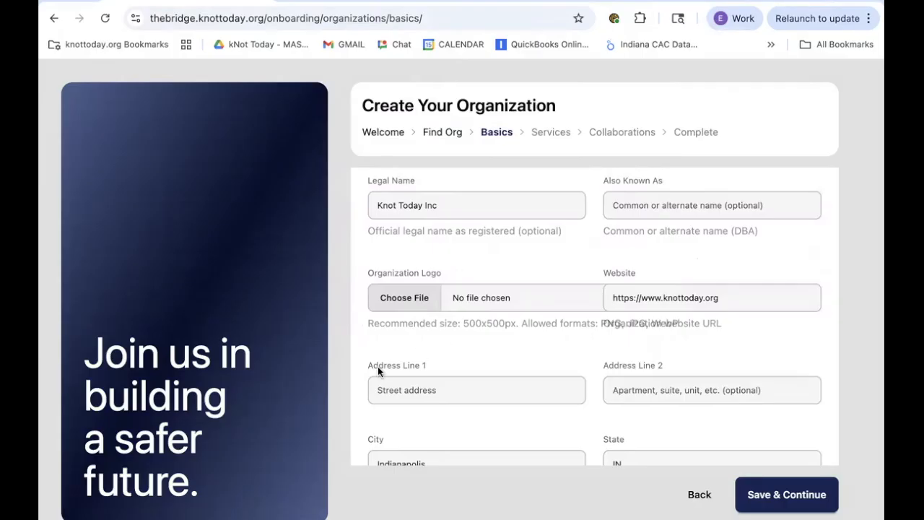
pyautogui.scroll(-1, 378, 366)
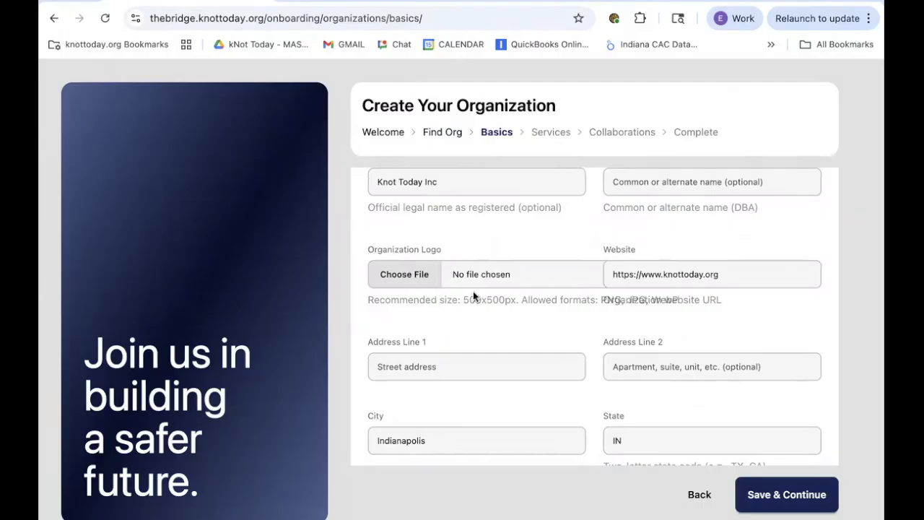
pyautogui.scroll(-5, 473, 291)
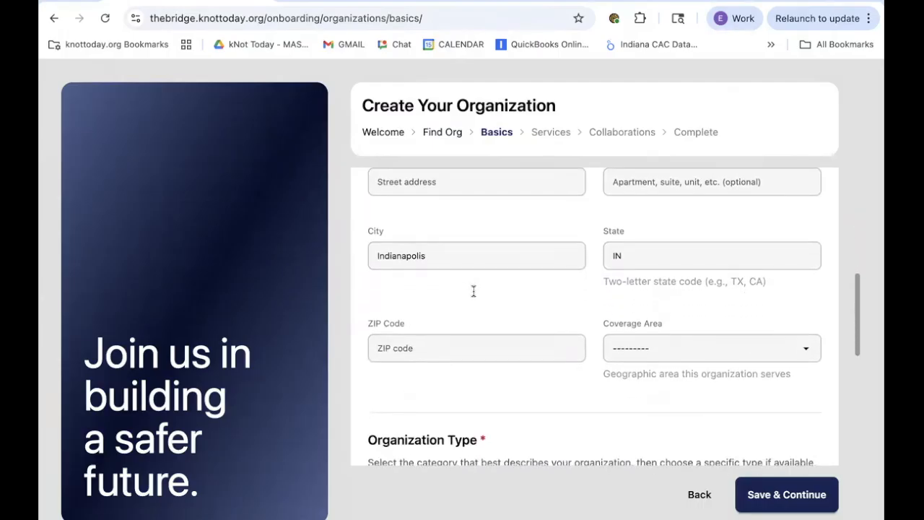
pyautogui.scroll(-1, 518, 355)
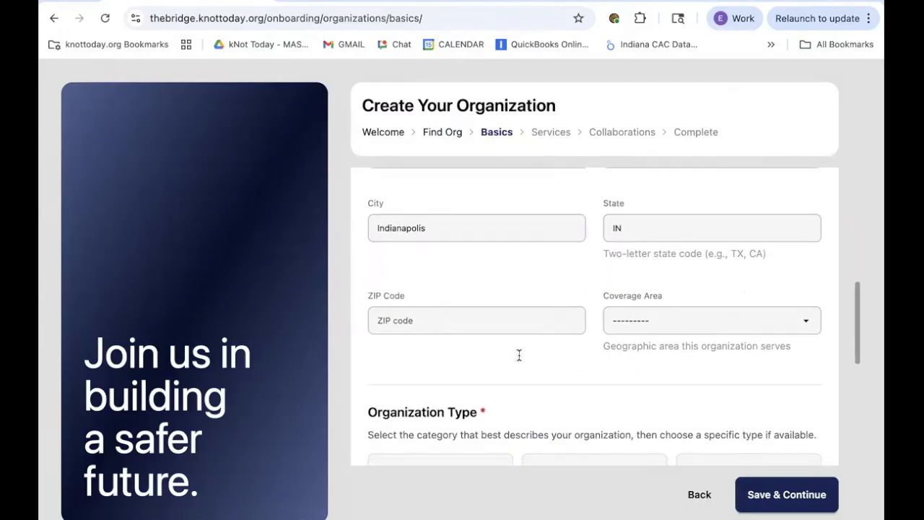
# Set the organization's coverage area to Multi-County and start the search for counties served
pyautogui.click(633, 329)
pyautogui.click(688, 230)
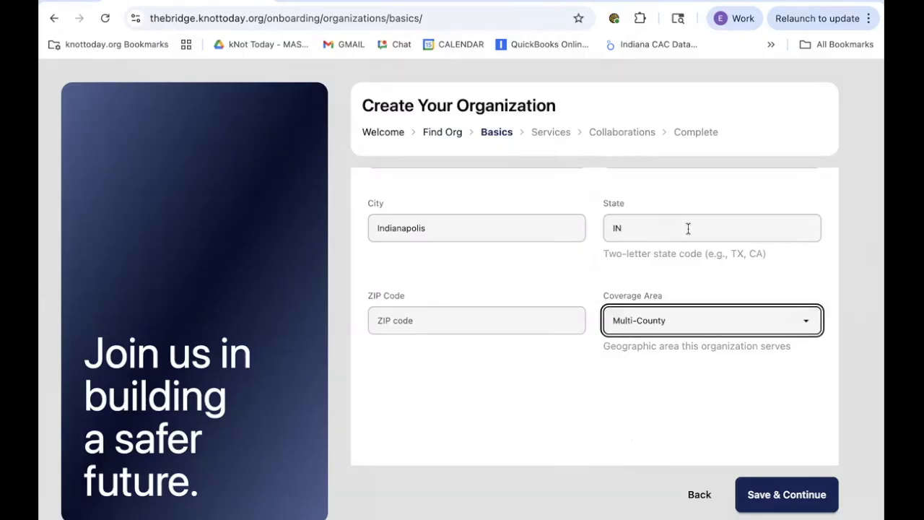
pyautogui.scroll(-2, 499, 366)
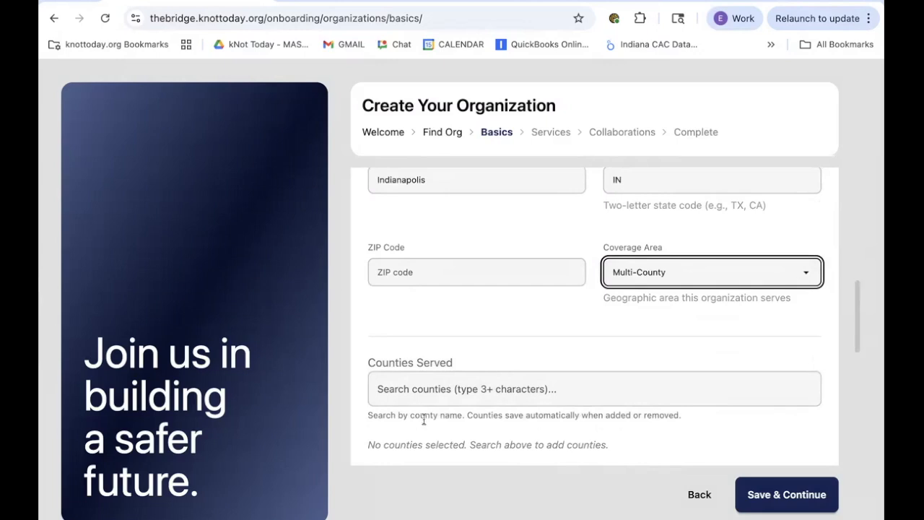
pyautogui.click(385, 399)
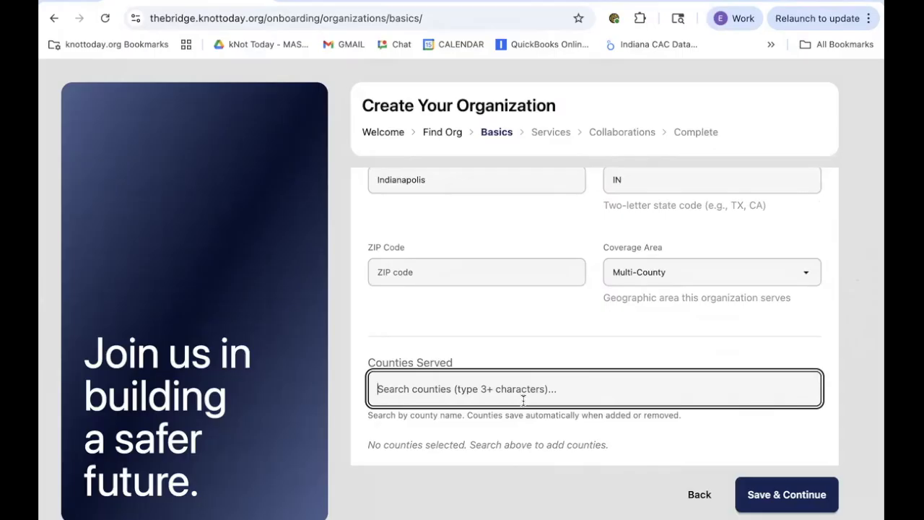
# Set the coverage area to Multi-State and add Indiana and North Carolina as the states served
pyautogui.click(625, 278)
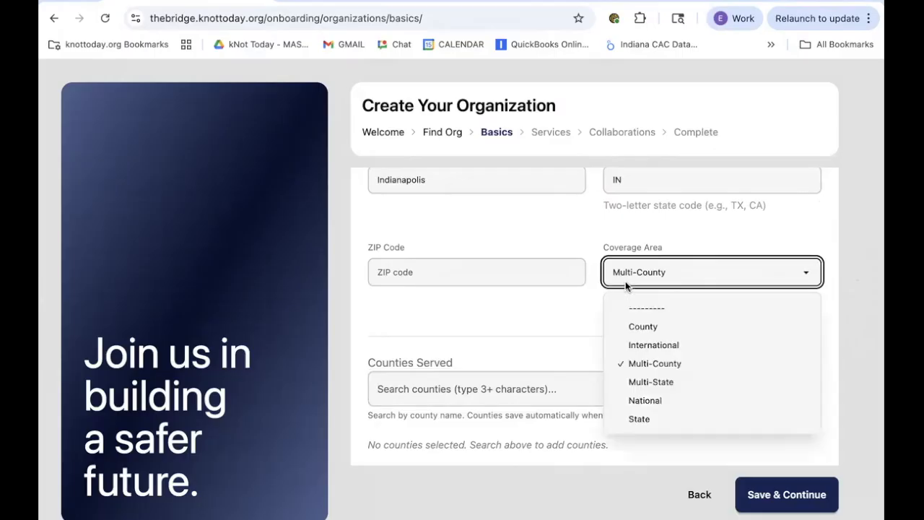
pyautogui.click(647, 383)
pyautogui.click(647, 381)
pyautogui.write('in')
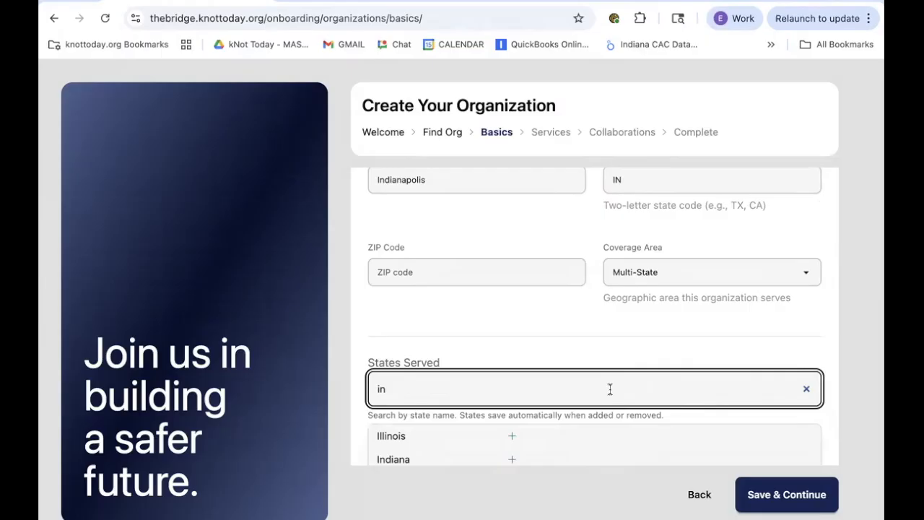
pyautogui.click(515, 458)
pyautogui.click(533, 384)
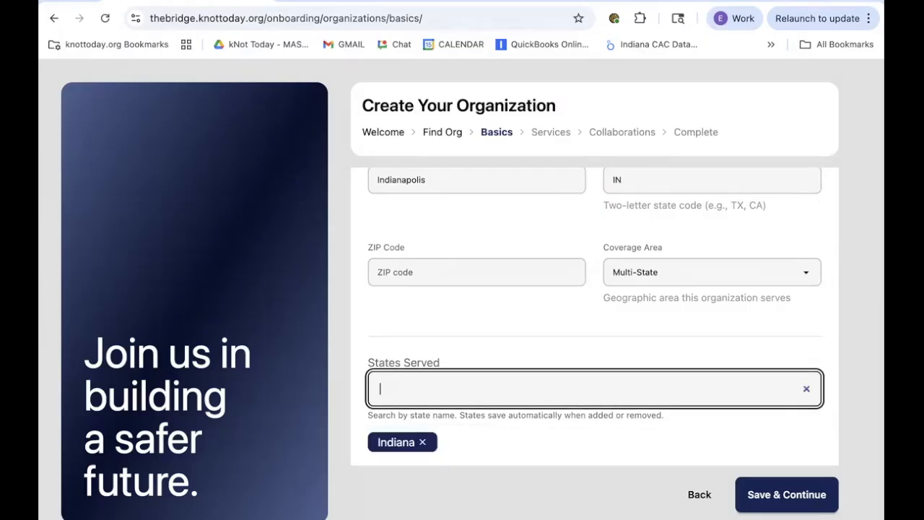
pyautogui.write('north')
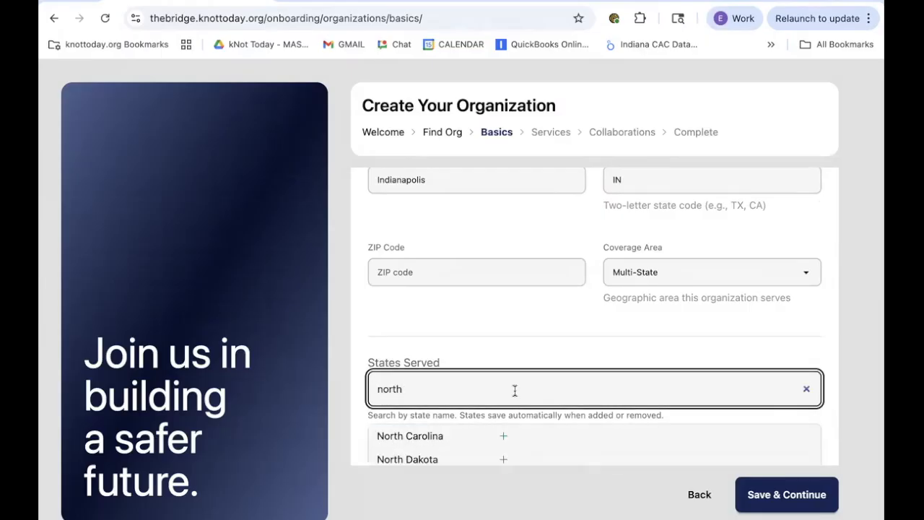
pyautogui.click(429, 437)
# Review the organization type categories, view the specific types under Youth-Serving Organization and return to the category list
pyautogui.scroll(-3, 504, 372)
pyautogui.scroll(-1, 505, 378)
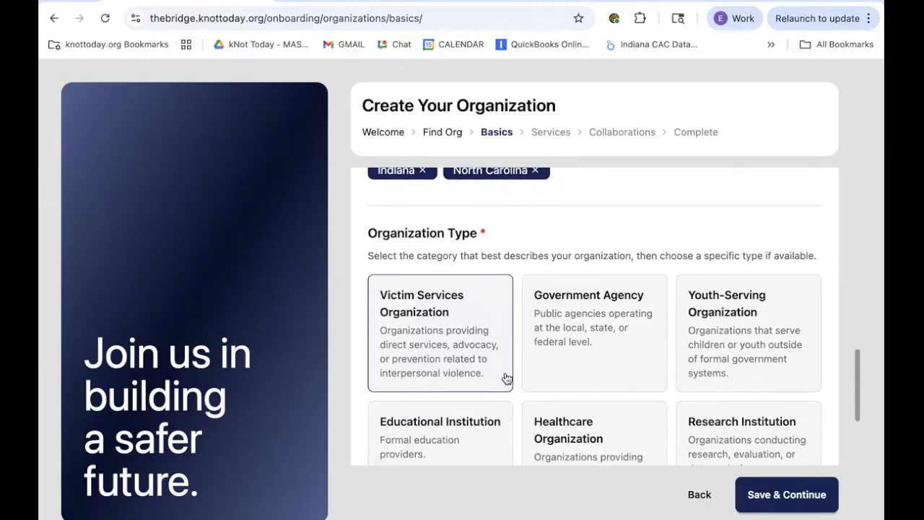
pyautogui.scroll(-2, 509, 372)
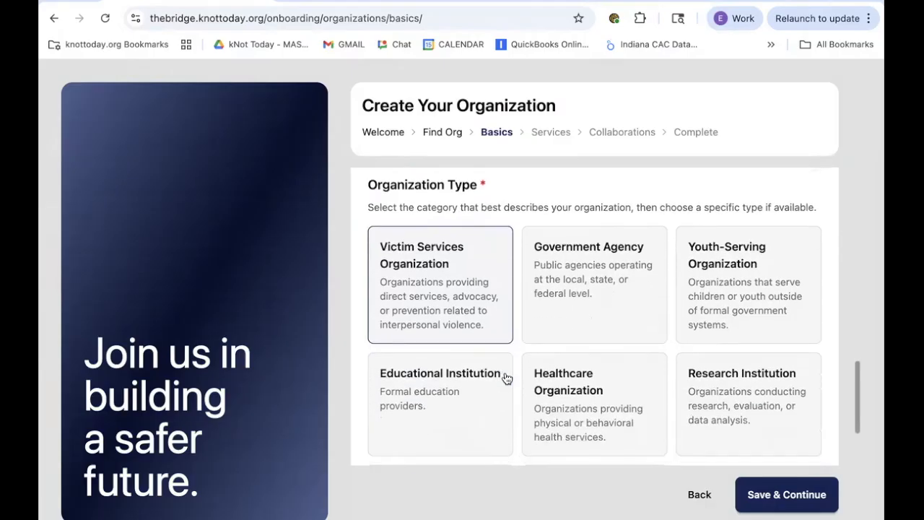
pyautogui.scroll(-2, 518, 353)
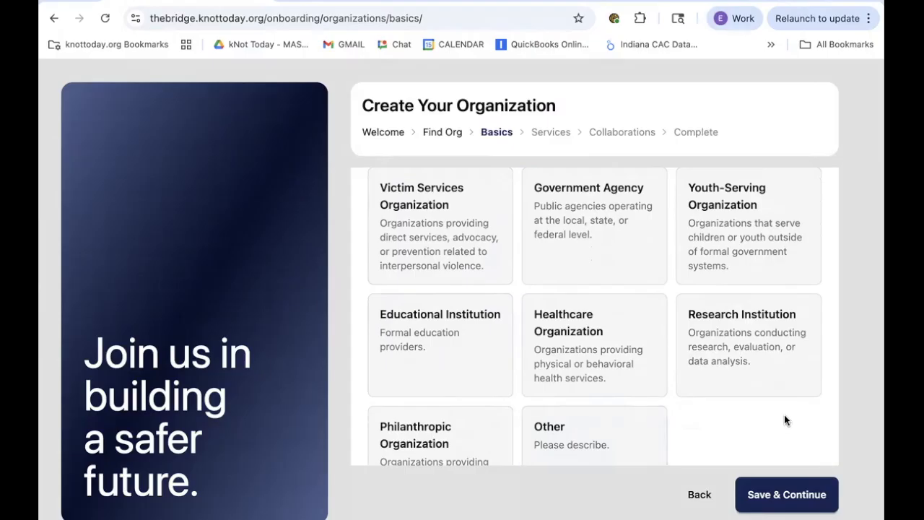
pyautogui.scroll(-1, 784, 415)
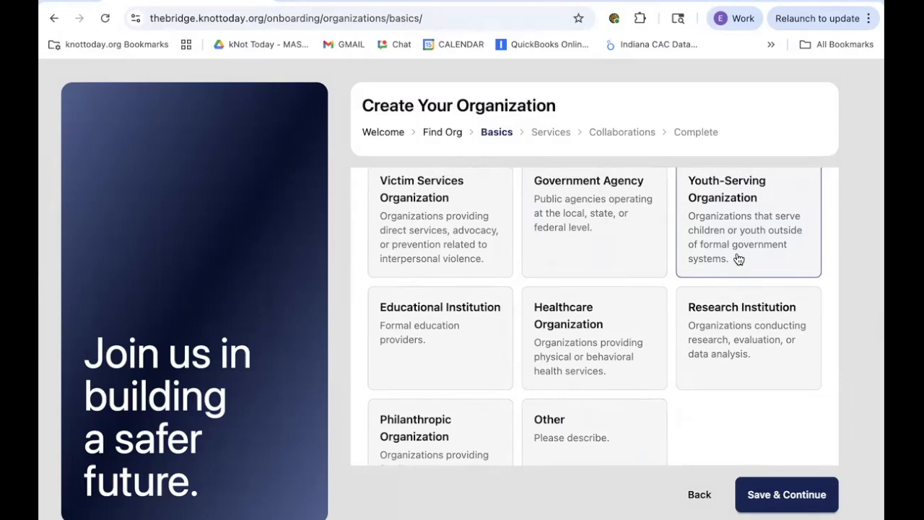
pyautogui.click(738, 213)
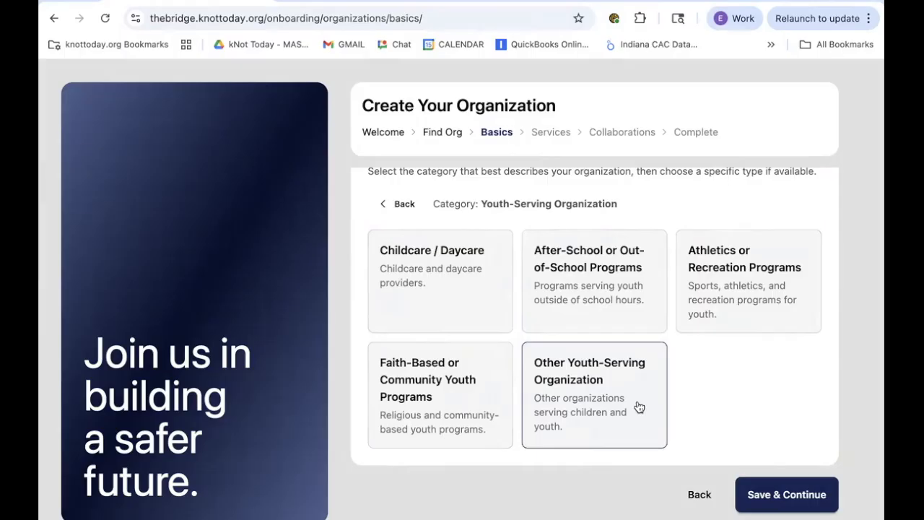
pyautogui.click(398, 207)
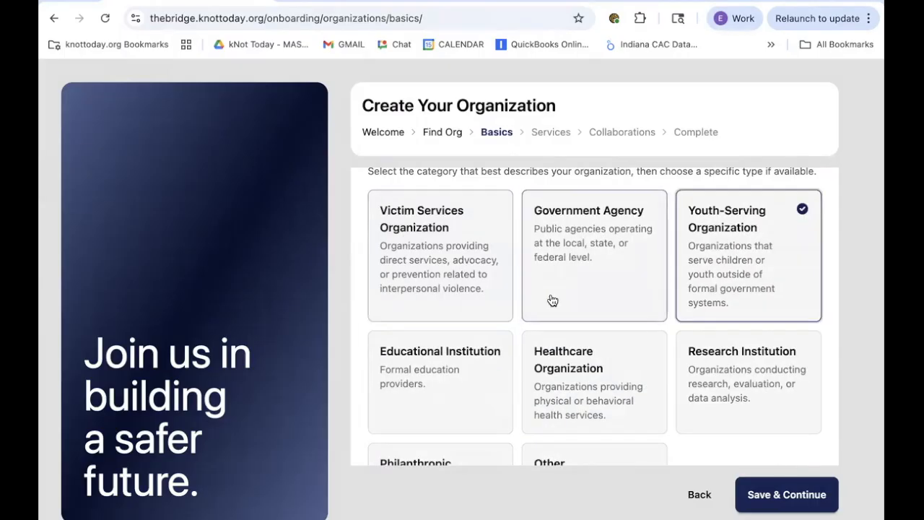
# Set the organization type to Philanthropic Organization and save the basics to continue to the services
pyautogui.scroll(-1, 550, 299)
pyautogui.scroll(-1, 552, 300)
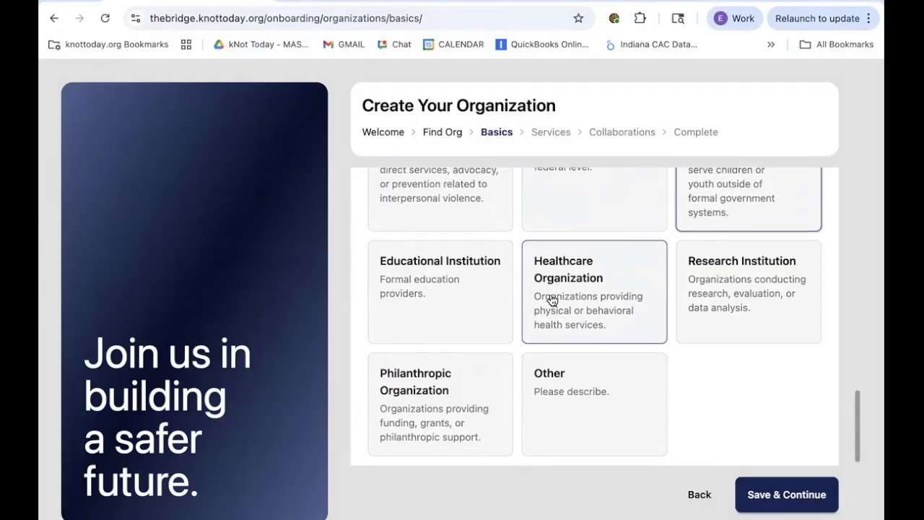
pyautogui.click(395, 409)
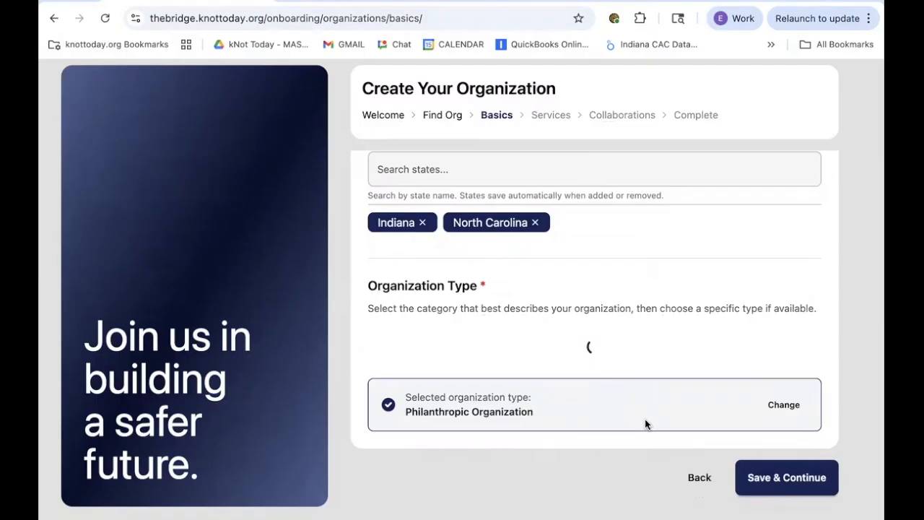
pyautogui.click(779, 479)
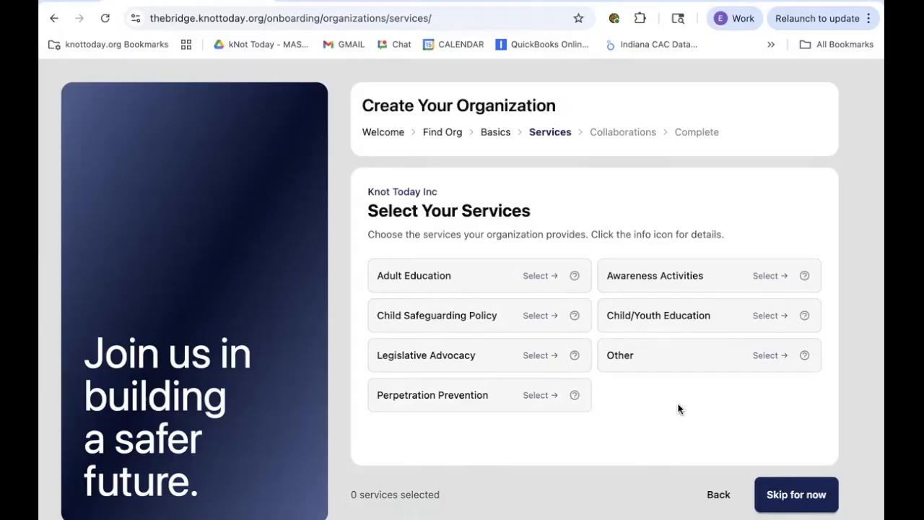
# Read the Adult Education description, add Adult Education as a service and return to the services list
pyautogui.click(575, 275)
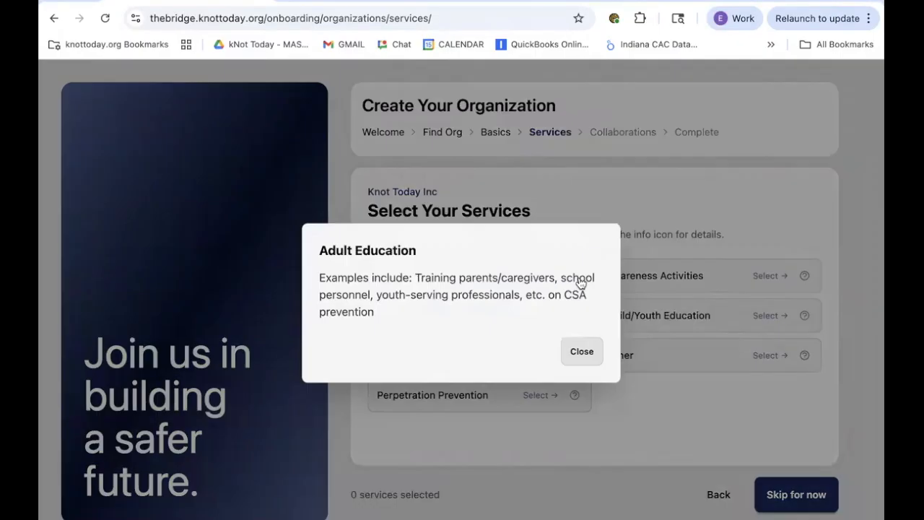
pyautogui.click(582, 352)
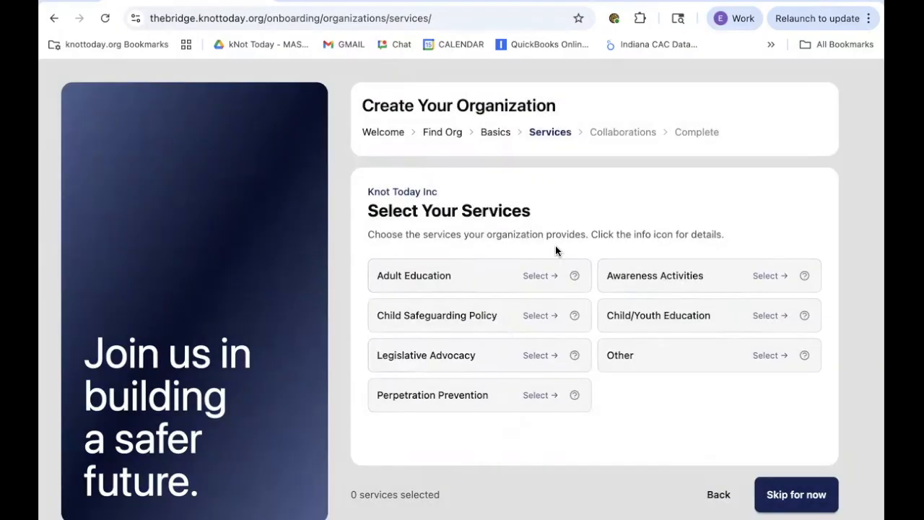
pyautogui.click(521, 281)
pyautogui.scroll(-2, 521, 278)
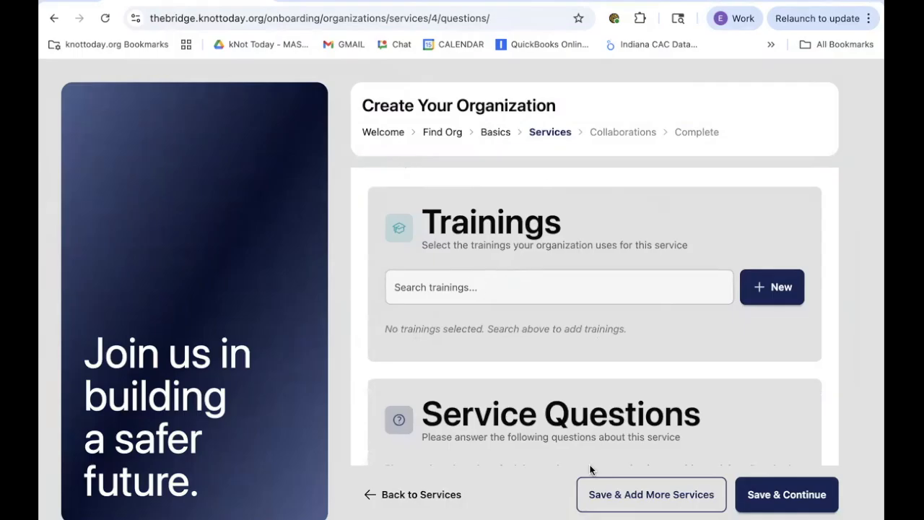
pyautogui.click(436, 499)
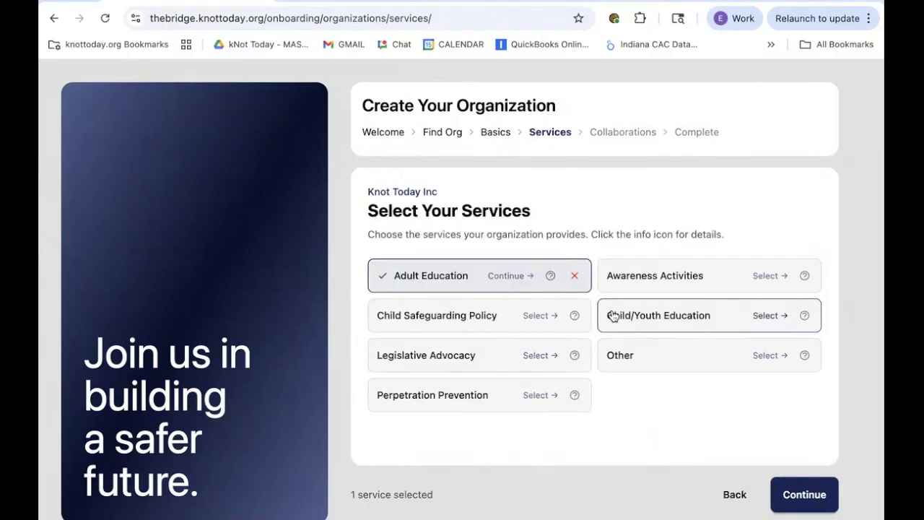
# Add the Child/Youth Education service with the trainings Child Safety Matters - Monique Burr Foundation and Play It Safe!
pyautogui.click(635, 320)
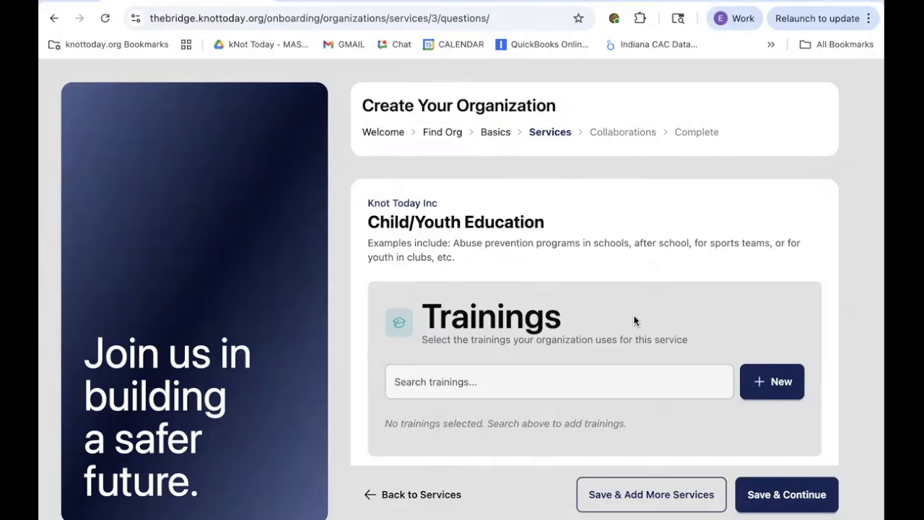
pyautogui.scroll(-2, 634, 321)
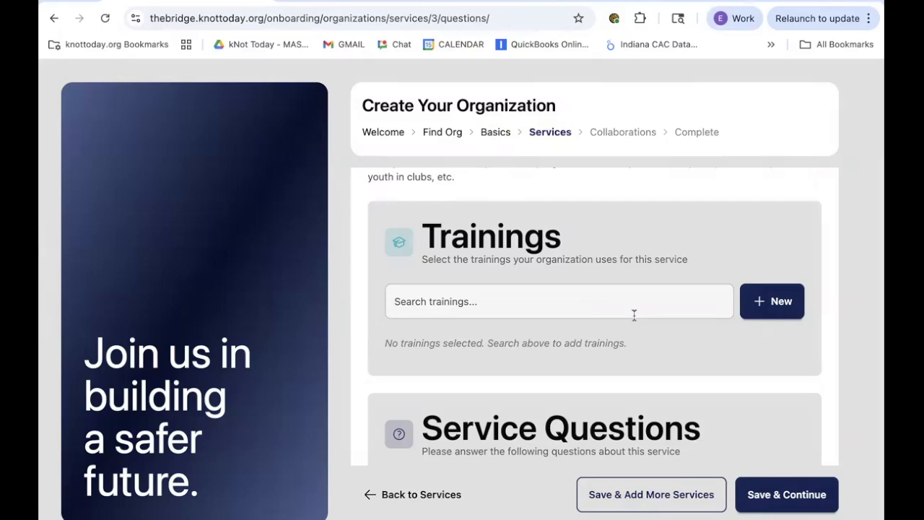
pyautogui.click(634, 316)
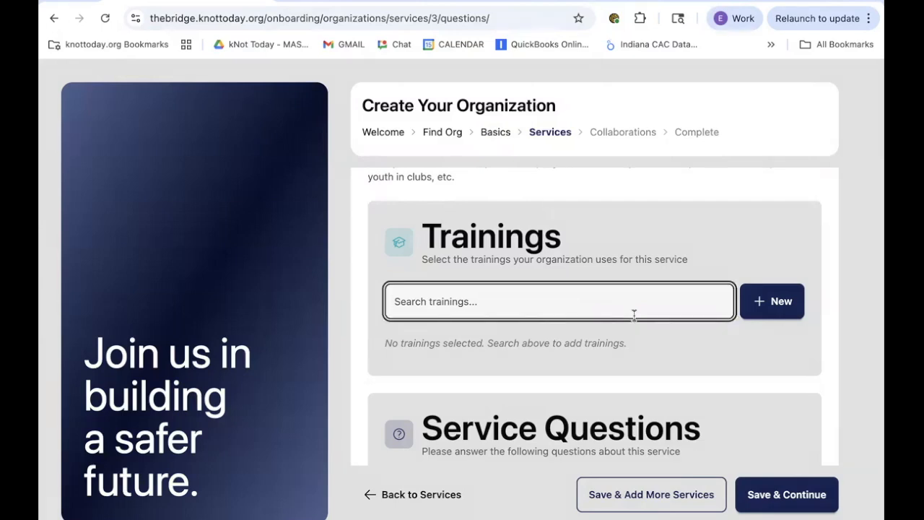
pyautogui.write('child')
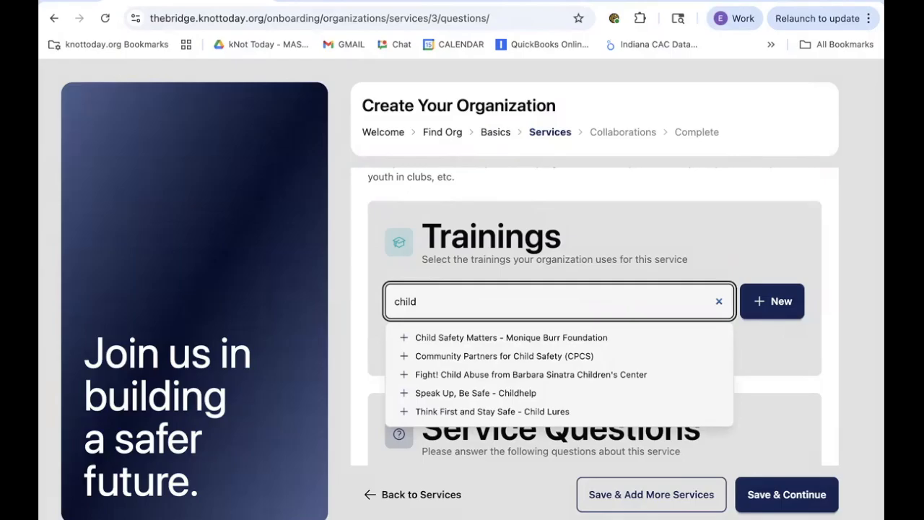
pyautogui.click(606, 337)
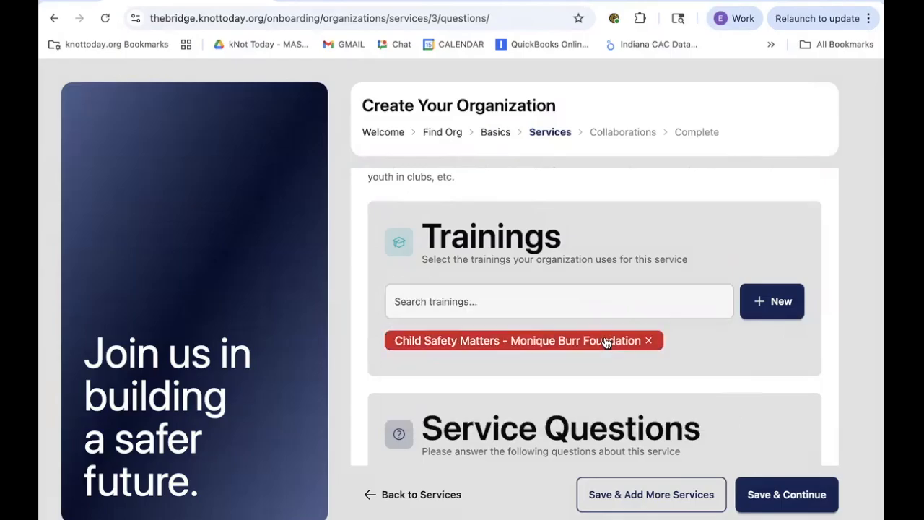
pyautogui.click(595, 299)
pyautogui.write('play it')
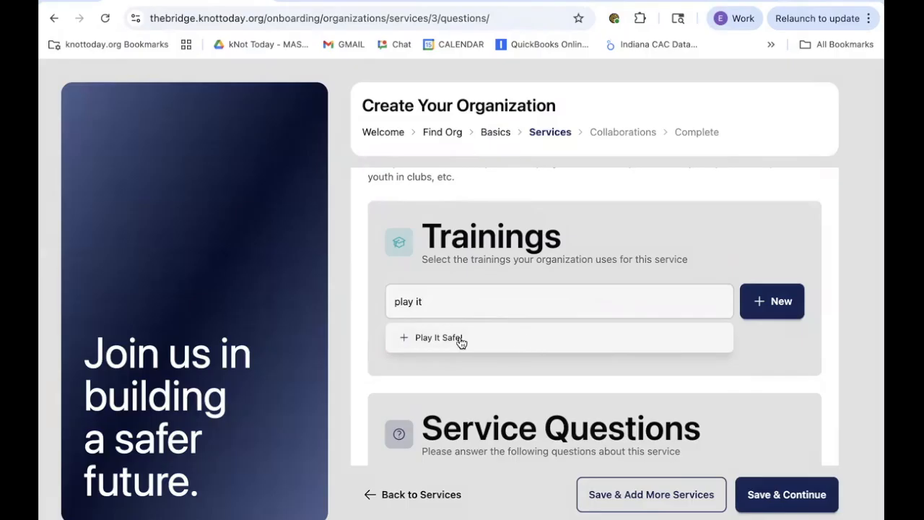
pyautogui.click(460, 340)
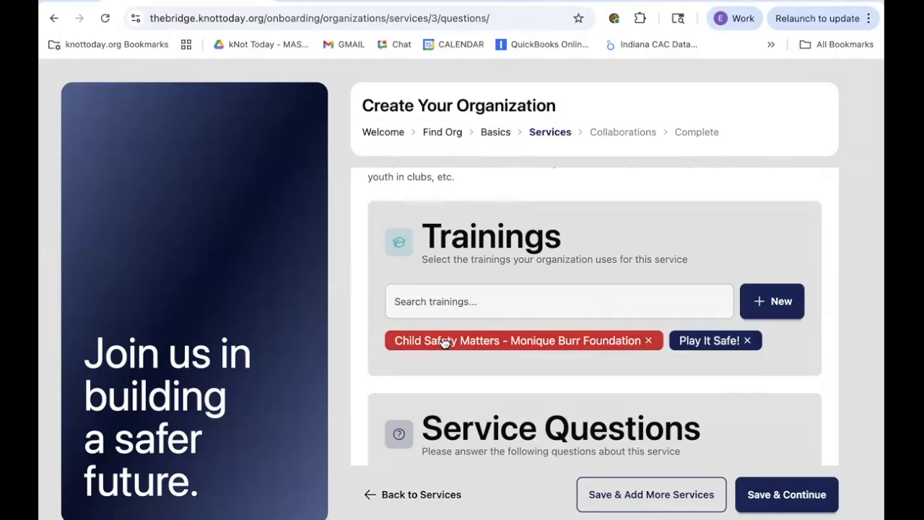
# Mark grade 1 as the grade level served and save Child/Youth Education, returning to add more services
pyautogui.scroll(-1, 445, 342)
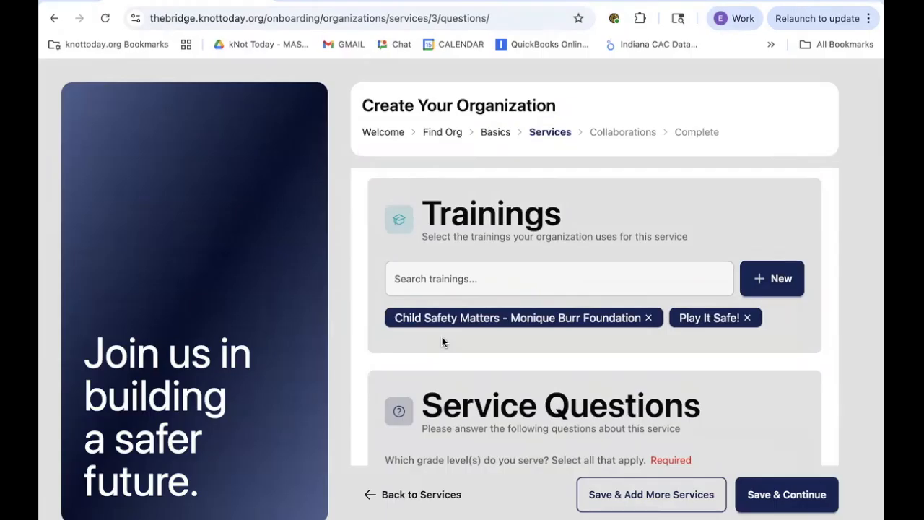
pyautogui.scroll(-3, 442, 337)
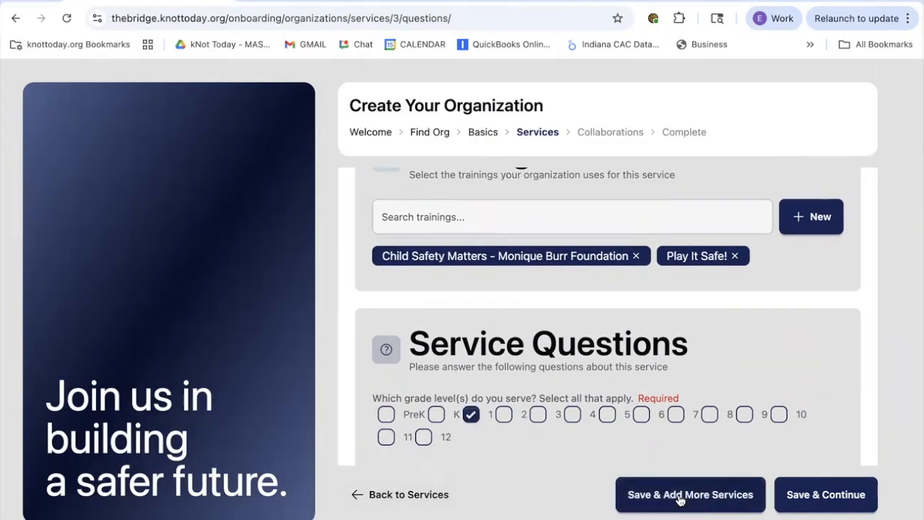
pyautogui.click(679, 500)
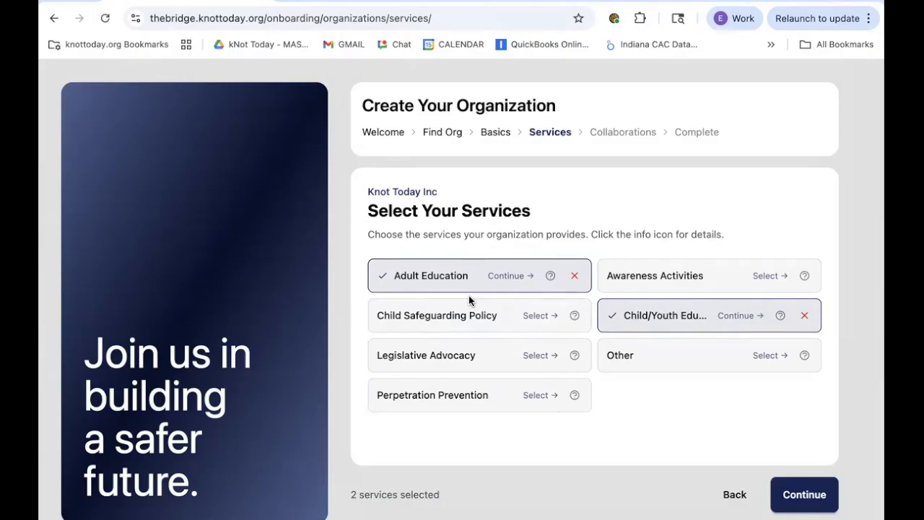
# Try to remove the Adult Education service and continue to the collaborations section
pyautogui.click(576, 282)
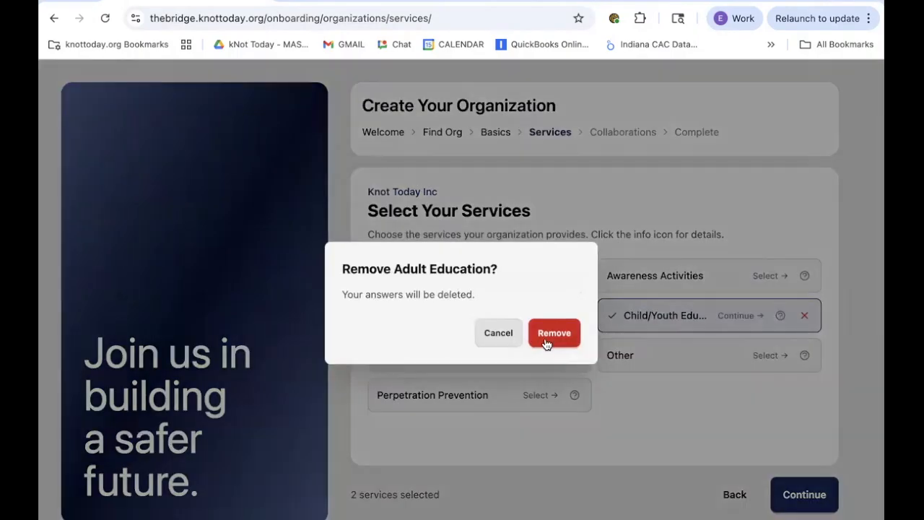
pyautogui.click(547, 342)
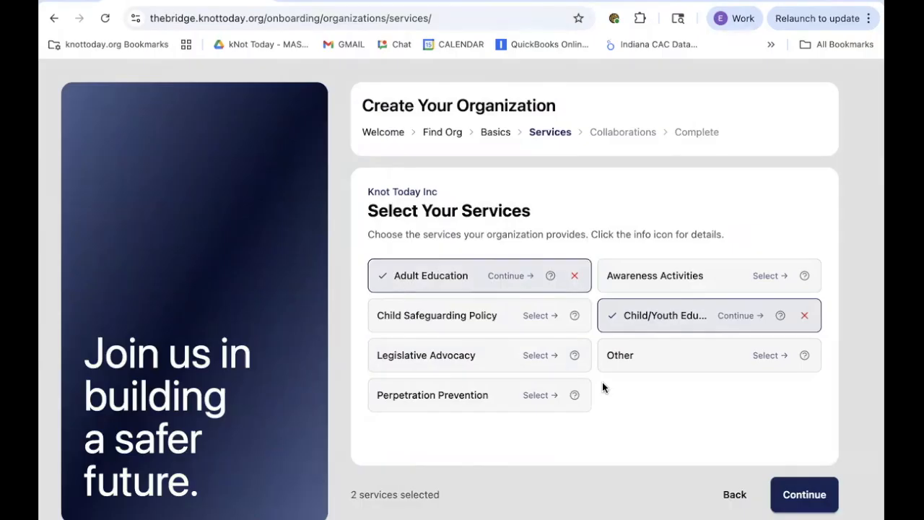
pyautogui.click(804, 493)
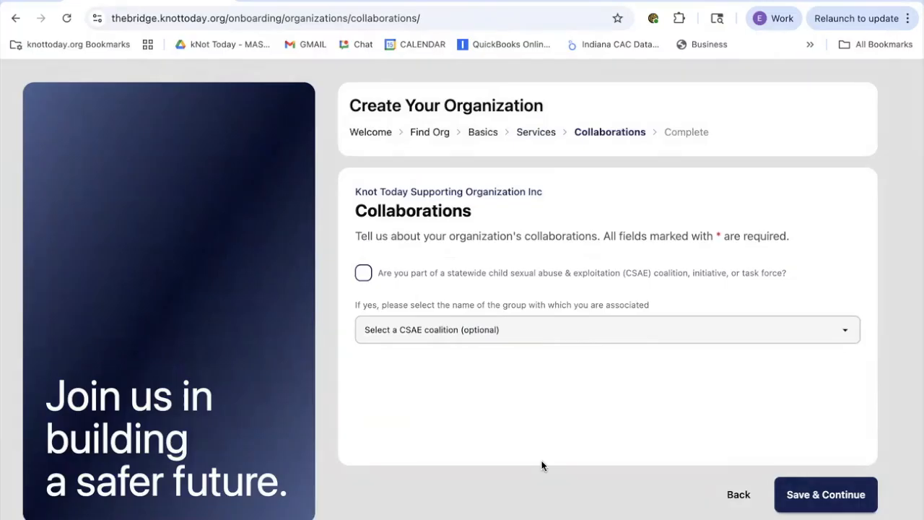
# Confirm membership in a statewide CSAE coalition, choose IN - Indiana Prevention Education Coalition and save to complete onboarding
pyautogui.click(363, 274)
pyautogui.click(759, 332)
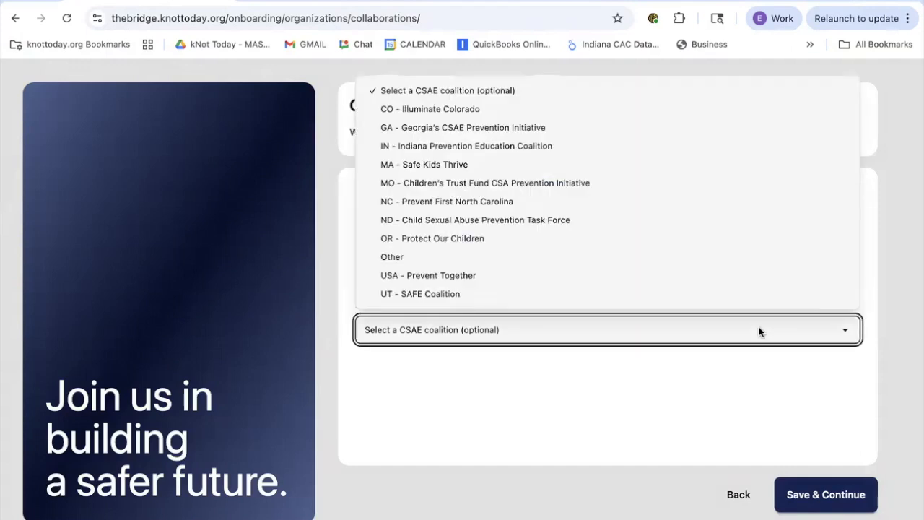
pyautogui.click(450, 149)
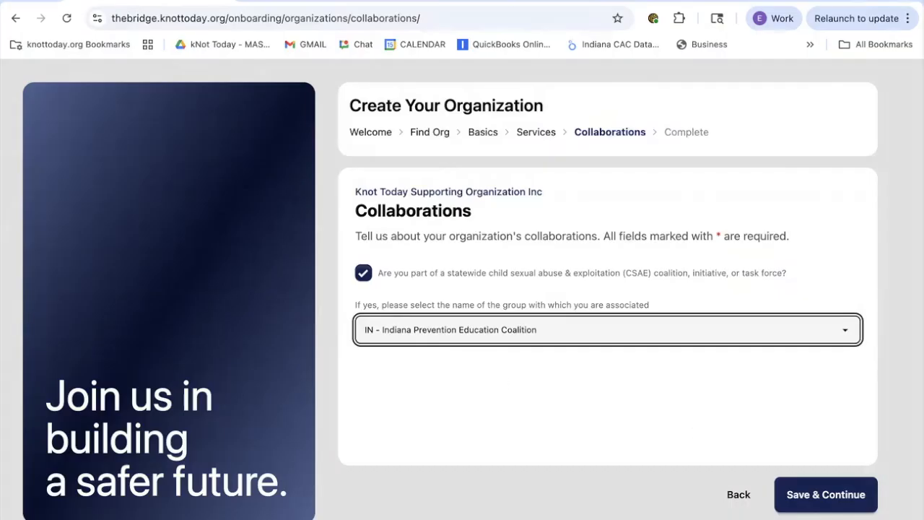
pyautogui.click(844, 499)
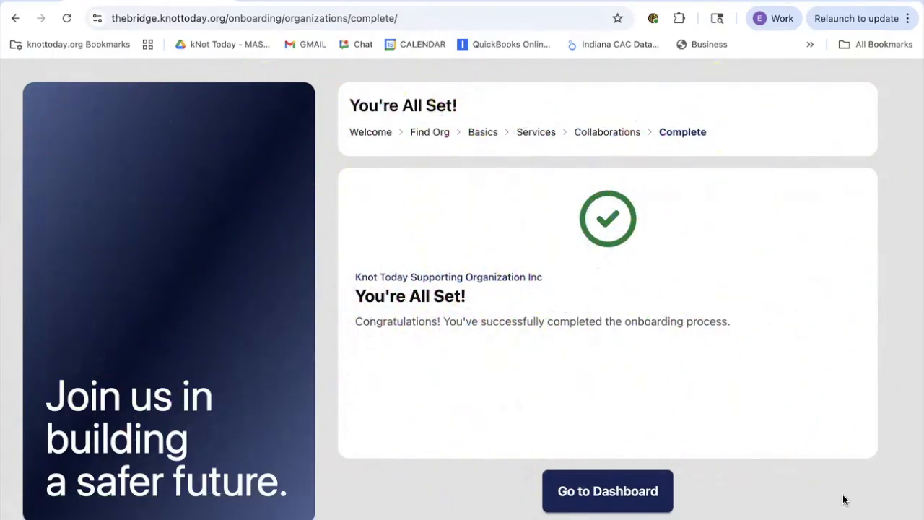
# Go to the dashboard and look over the overview's filters, charts and map
pyautogui.click(665, 483)
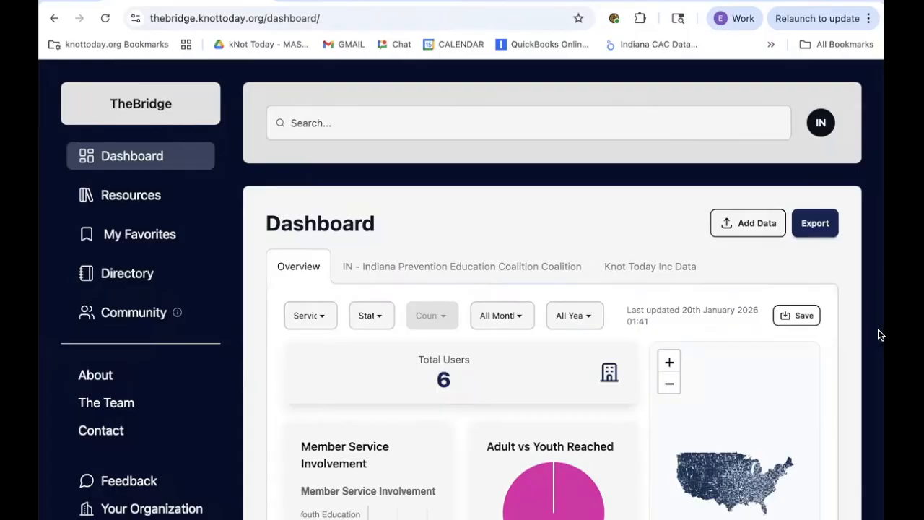
pyautogui.scroll(-1, 878, 329)
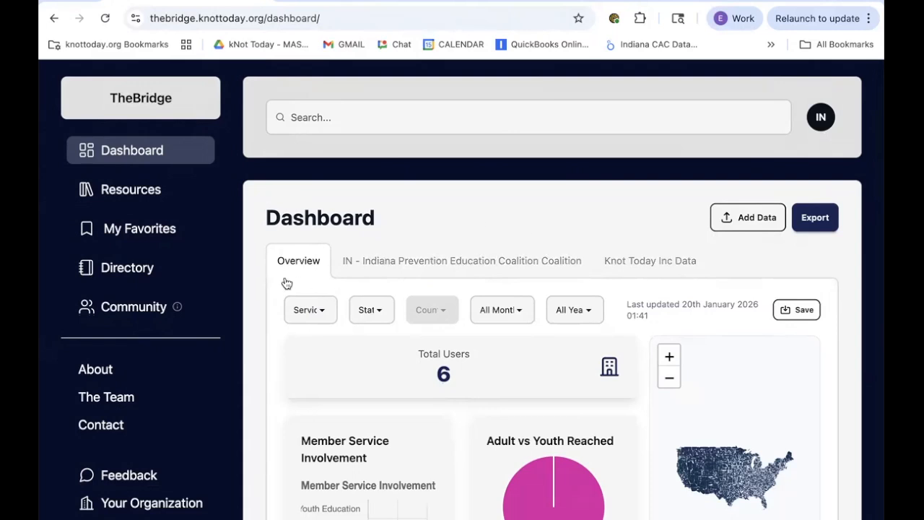
pyautogui.scroll(-2, 287, 282)
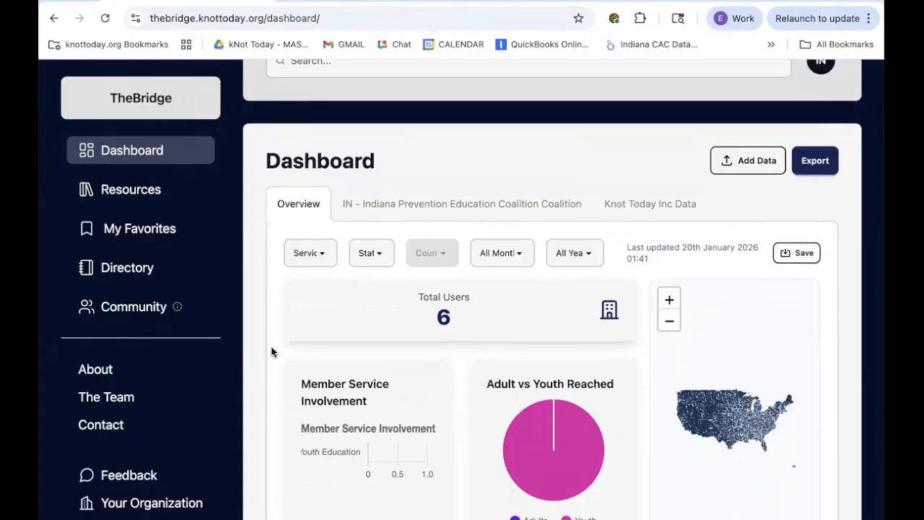
# Try the overview filters with state Alabama and county 1001, check the month and year options, and clear the filters
pyautogui.click(331, 256)
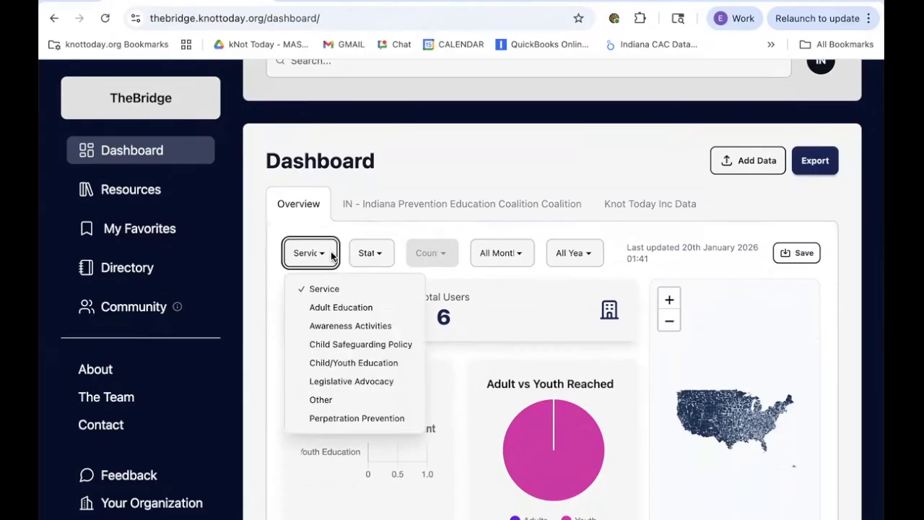
pyautogui.click(376, 253)
pyautogui.click(380, 306)
pyautogui.click(438, 252)
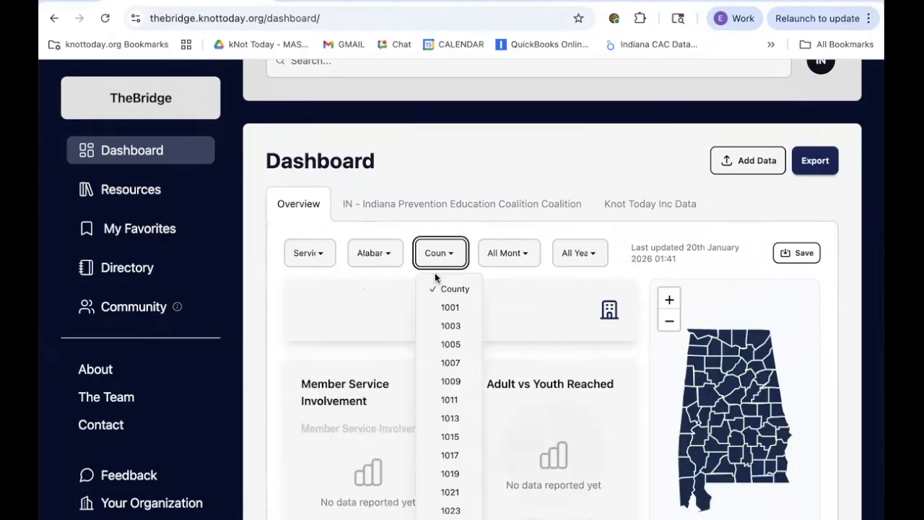
pyautogui.click(442, 306)
pyautogui.click(479, 257)
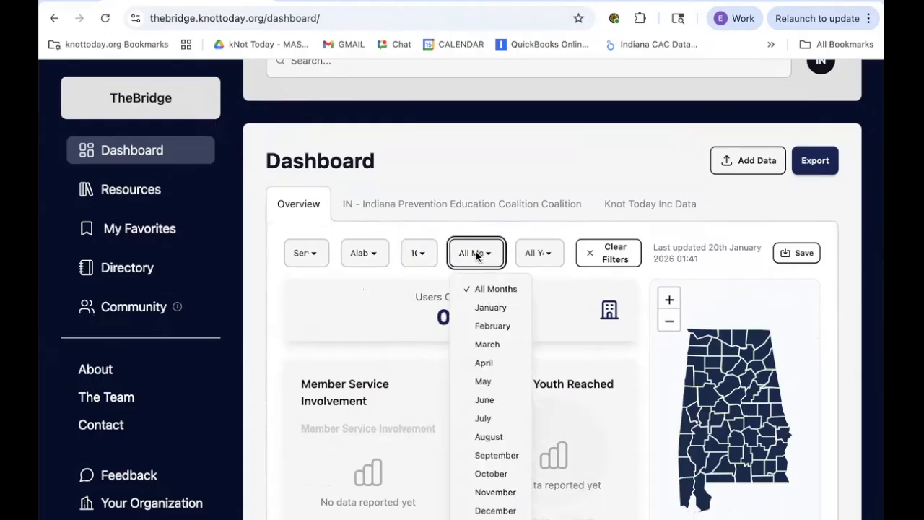
pyautogui.click(531, 255)
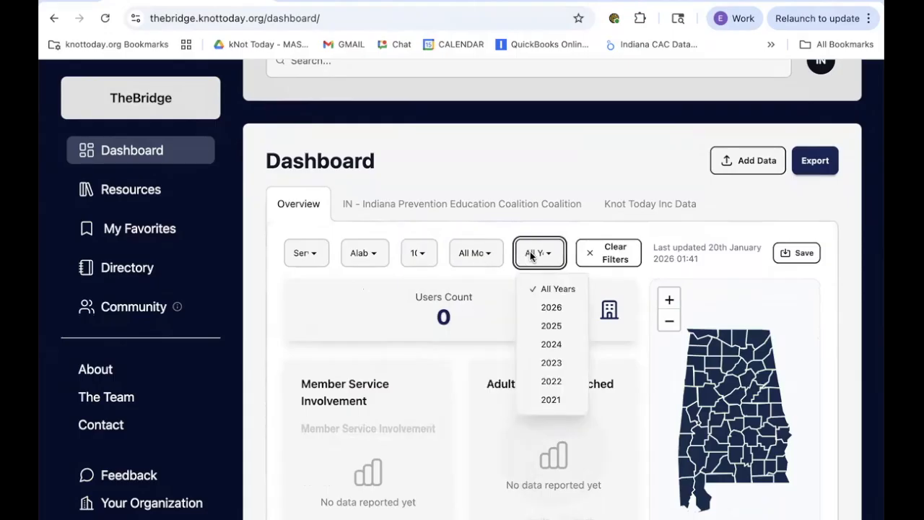
pyautogui.click(593, 253)
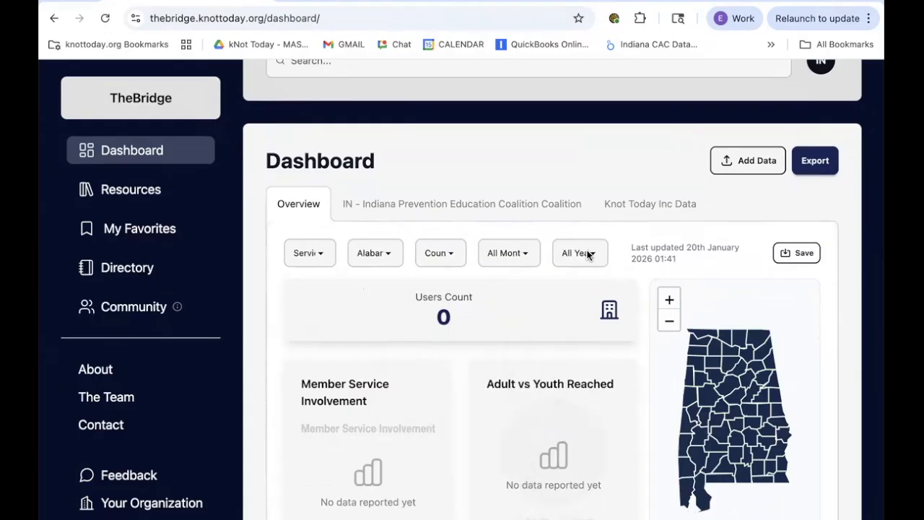
# Look over the Indiana Prevention Education Coalition's state totals and organization contributions, and the Knot Today Inc data
pyautogui.click(396, 210)
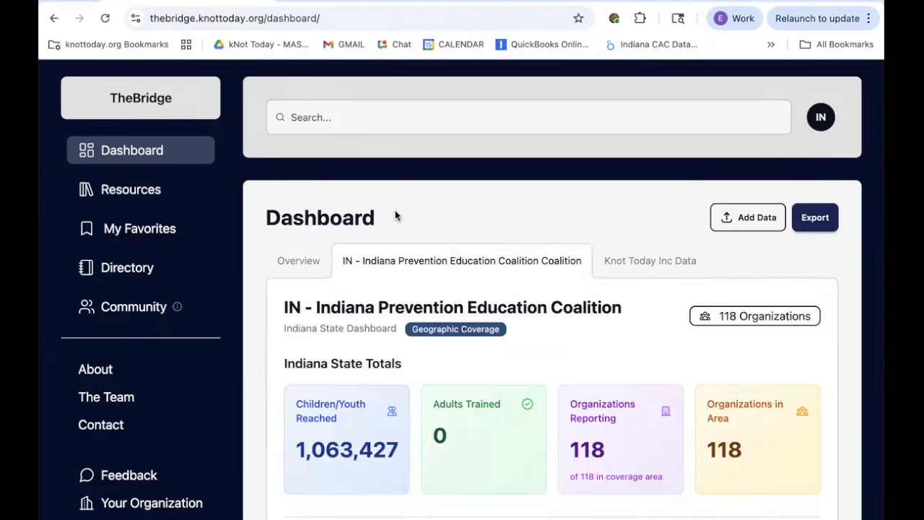
pyautogui.scroll(-2, 408, 390)
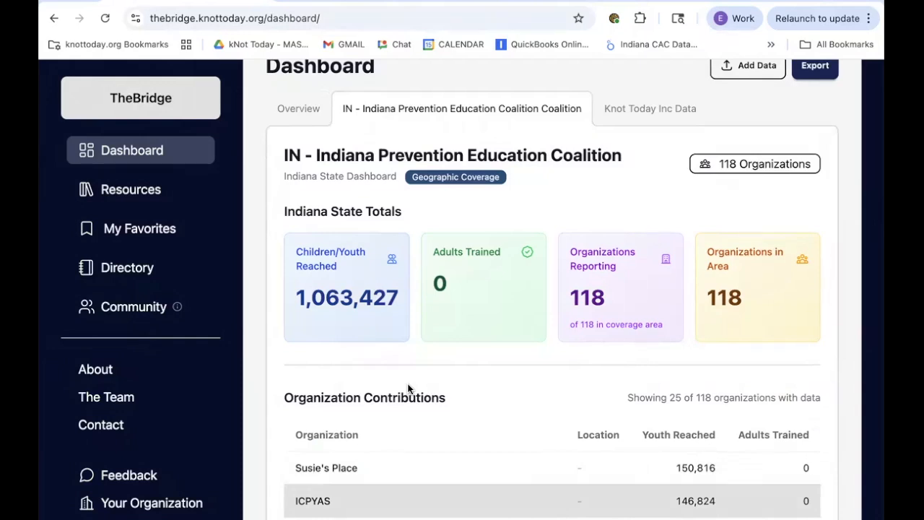
pyautogui.scroll(1, 408, 390)
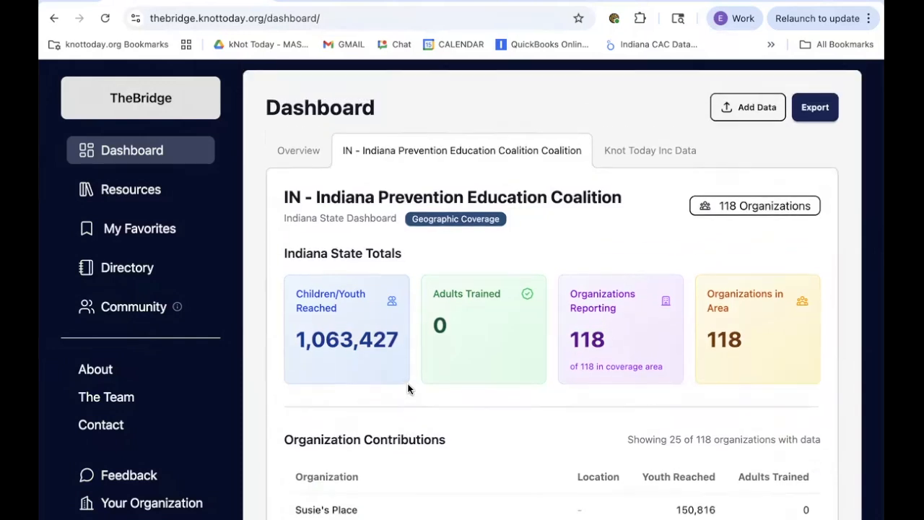
pyautogui.click(640, 160)
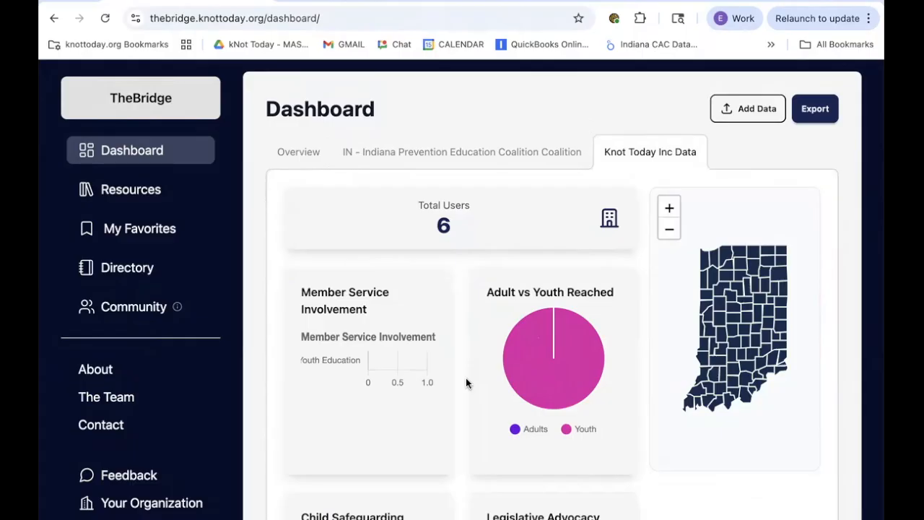
# Filter the dashboard overview by the Child/Youth Education service, the state Indiana and Benton County
pyautogui.click(312, 156)
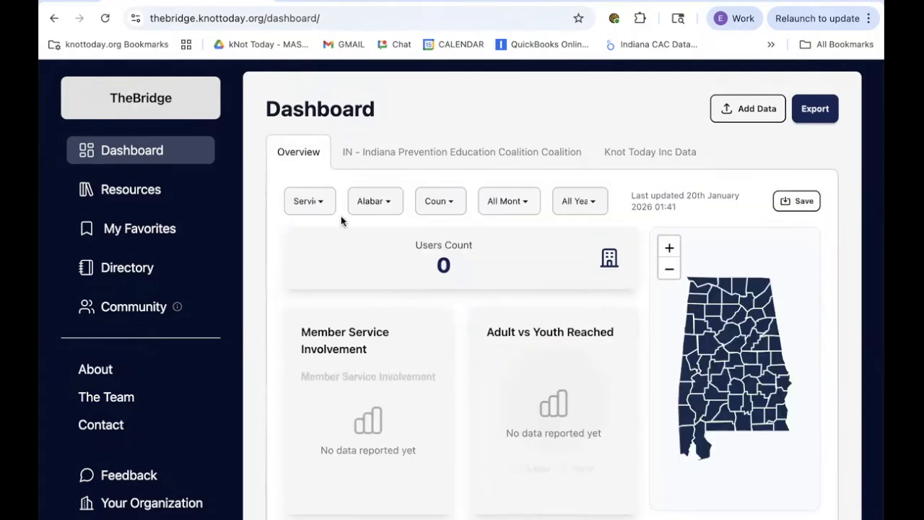
pyautogui.click(309, 206)
pyautogui.click(329, 309)
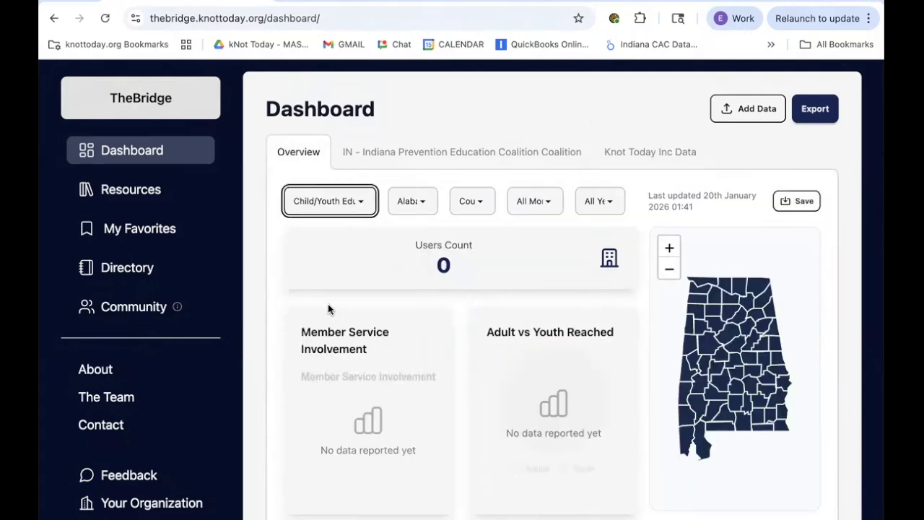
pyautogui.click(409, 209)
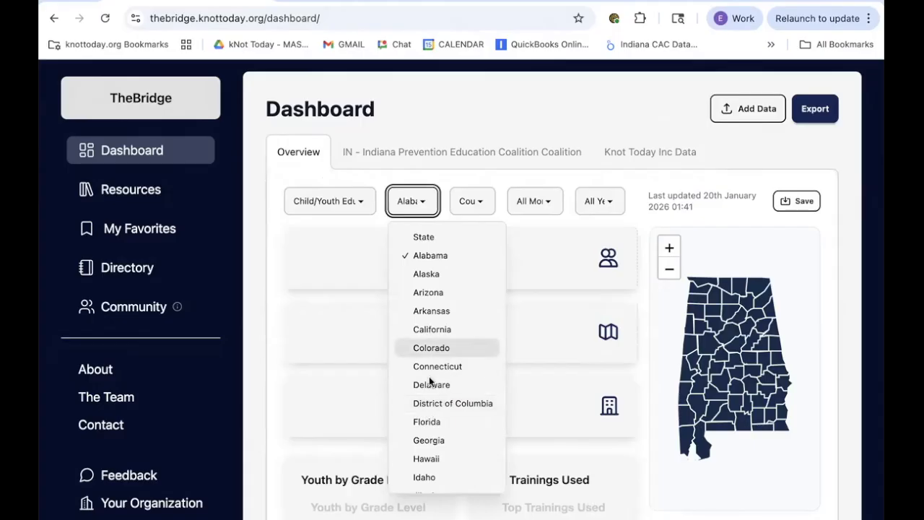
pyautogui.scroll(-2, 428, 386)
pyautogui.click(428, 412)
pyautogui.click(469, 202)
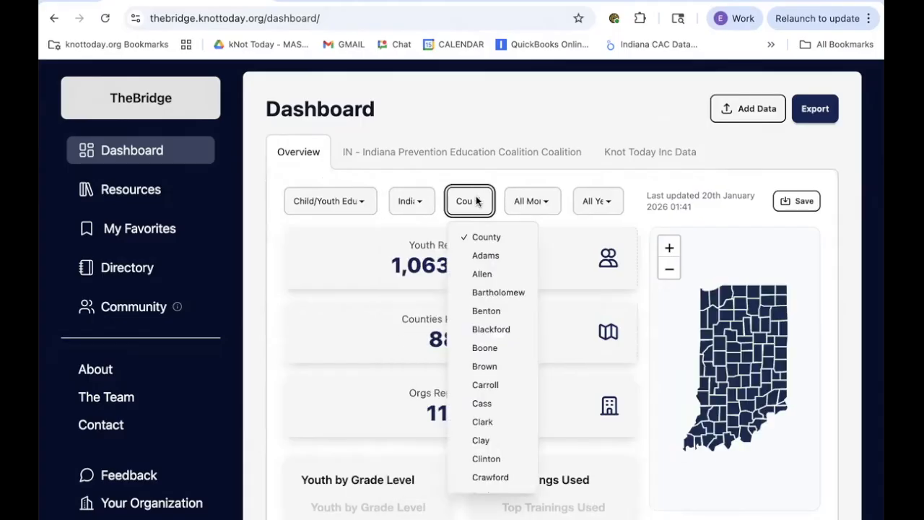
pyautogui.click(486, 312)
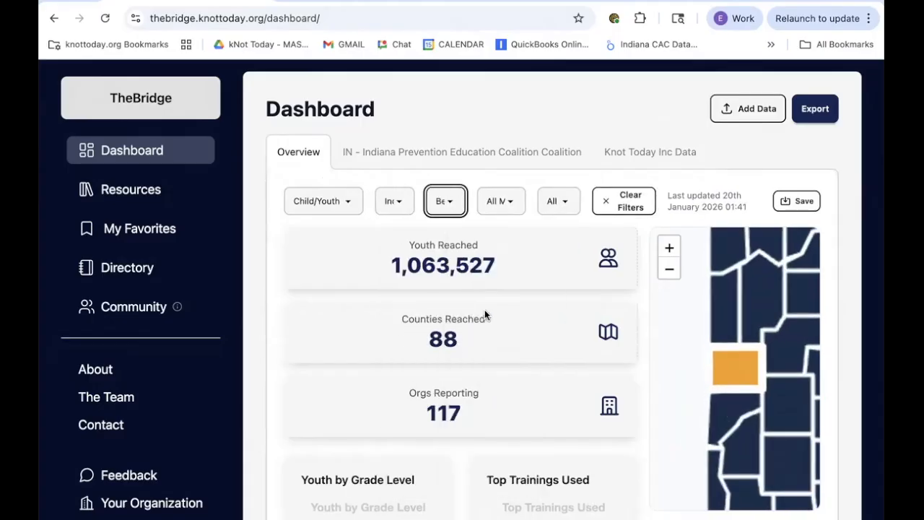
# Save the current filter selections as a dashboard named Benton County
pyautogui.click(791, 207)
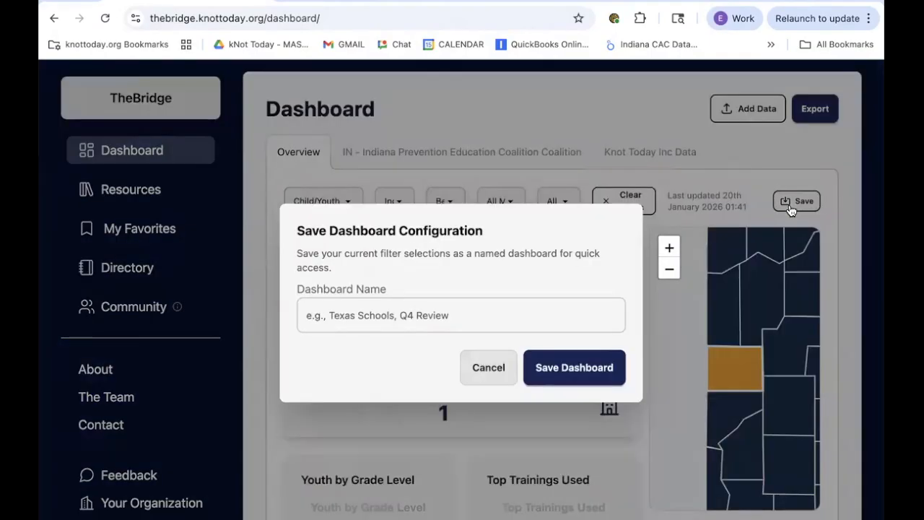
pyautogui.click(470, 306)
pyautogui.write('B')
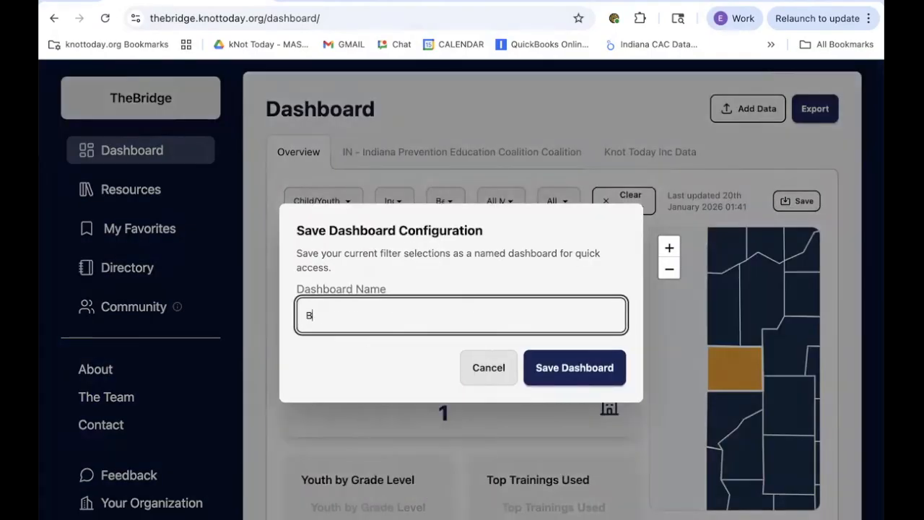
pyautogui.write('enton County')
pyautogui.click(572, 363)
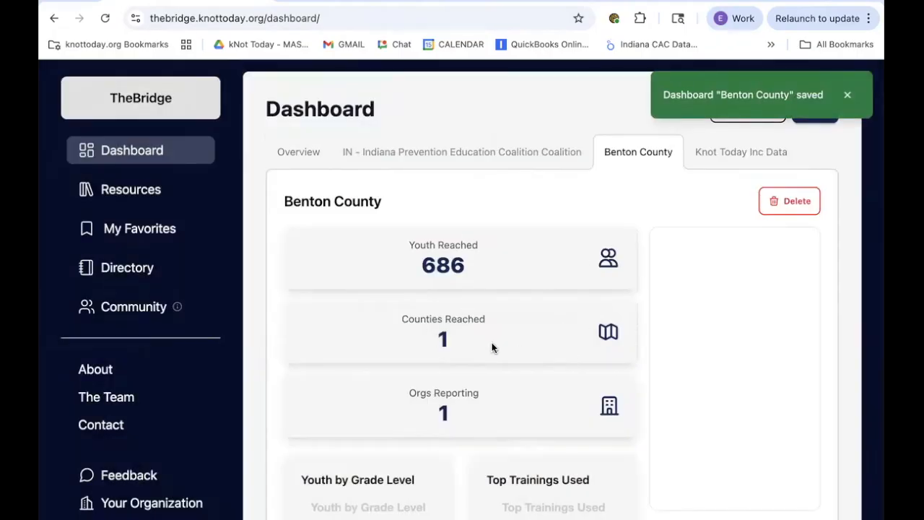
# Delete the saved Benton County dashboard and confirm the deletion
pyautogui.click(800, 201)
pyautogui.click(576, 109)
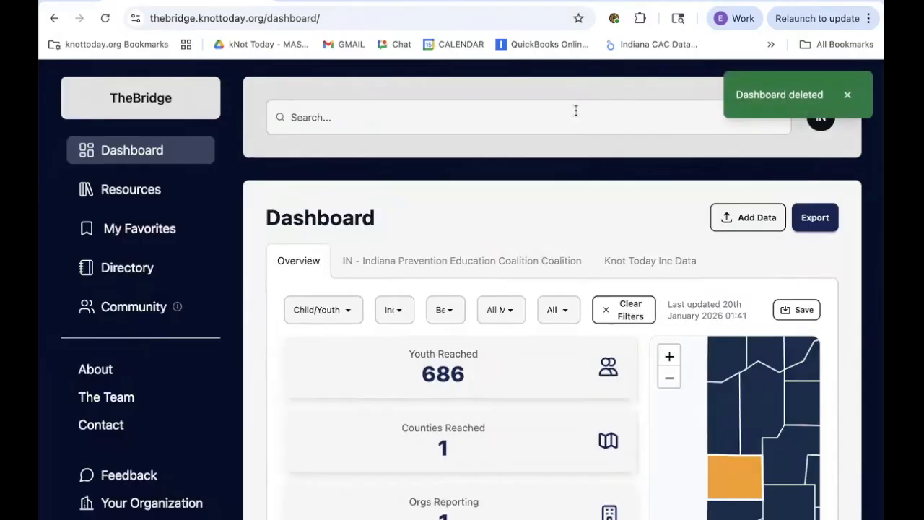
# Return to the Indiana Prevention Education Coalition dashboard and review its state totals
pyautogui.scroll(-1, 465, 335)
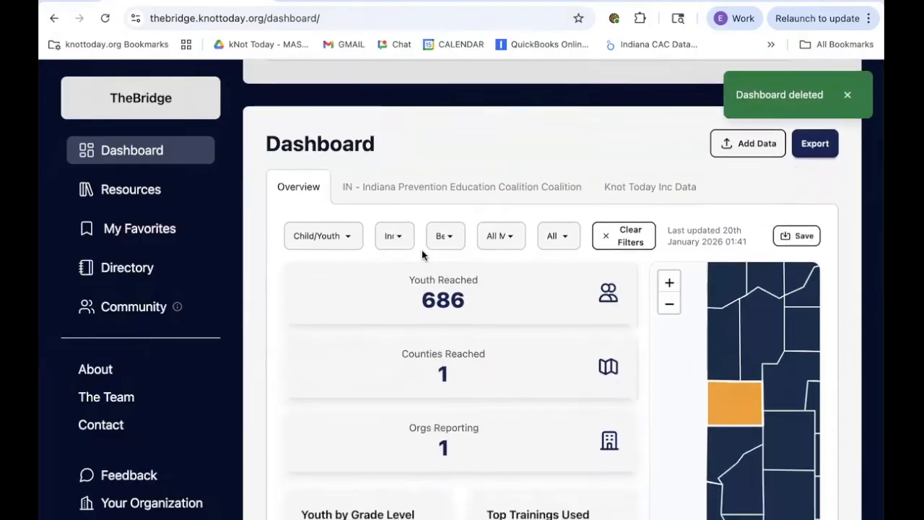
pyautogui.click(371, 197)
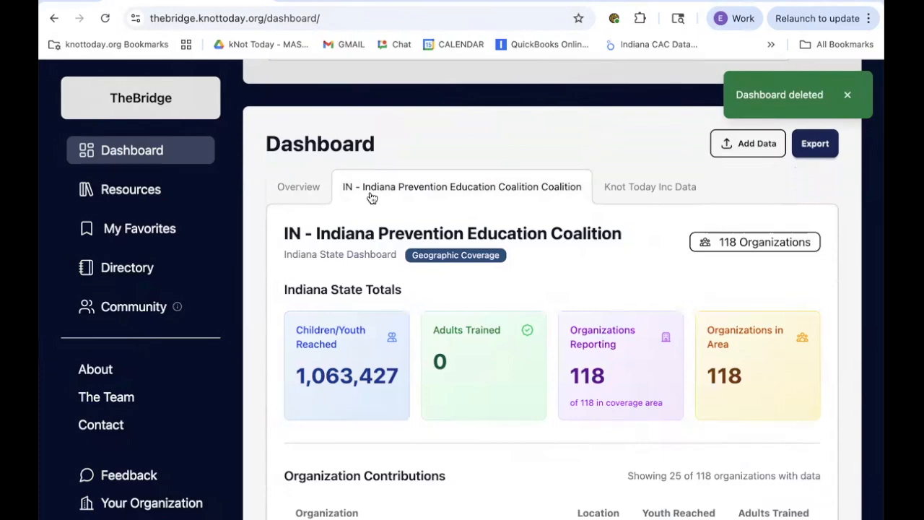
pyautogui.scroll(-2, 381, 306)
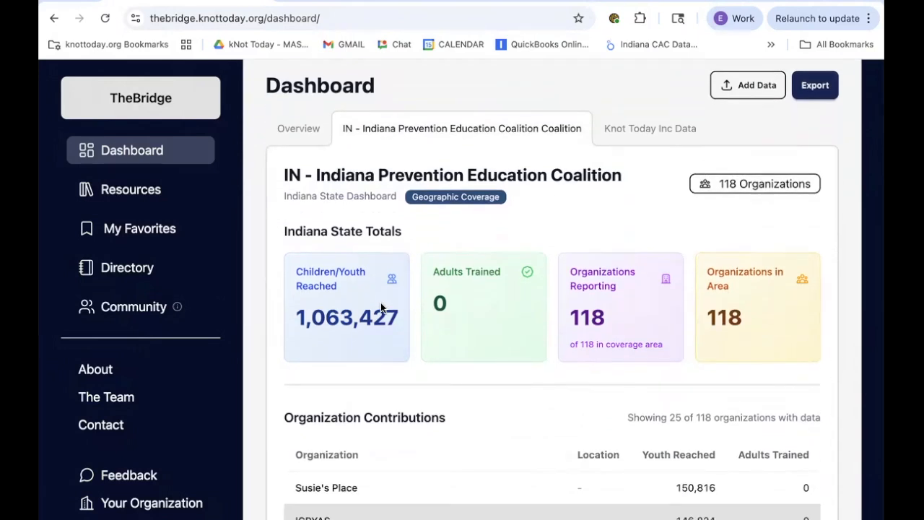
pyautogui.scroll(1, 381, 306)
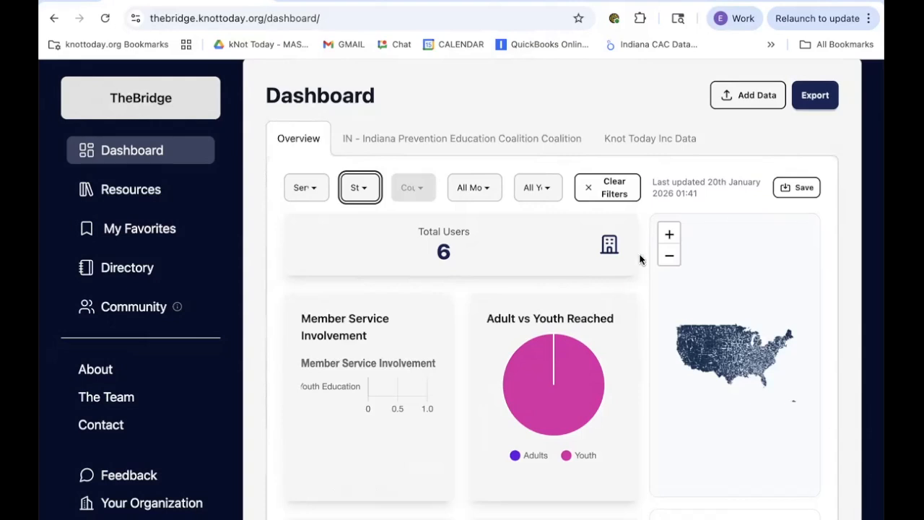
# Start adding data from the dashboard and review the organization's services and the expanded list of other available services
pyautogui.click(743, 94)
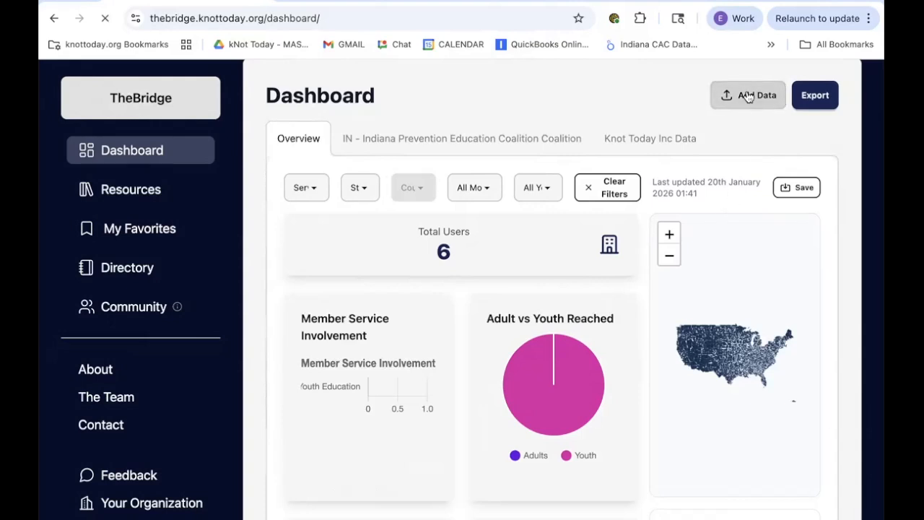
pyautogui.scroll(-3, 680, 354)
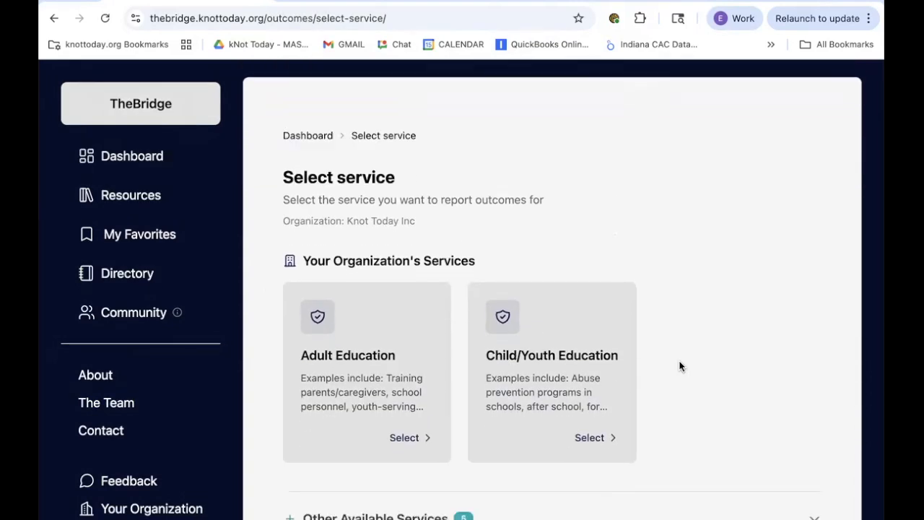
pyautogui.scroll(-1, 679, 367)
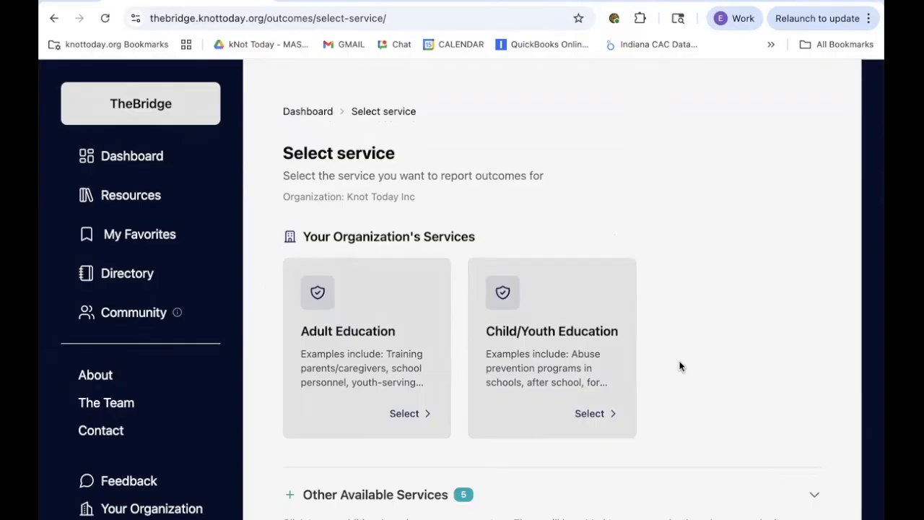
pyautogui.scroll(-3, 680, 366)
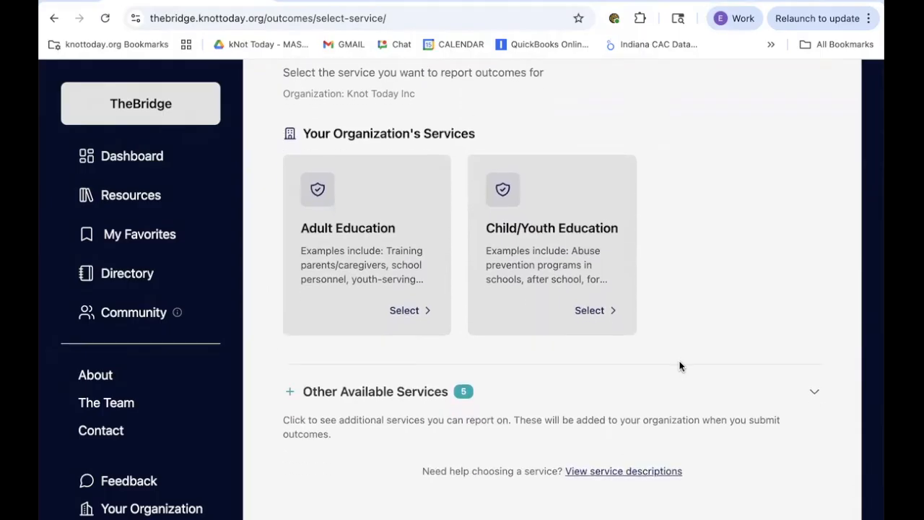
pyautogui.click(294, 393)
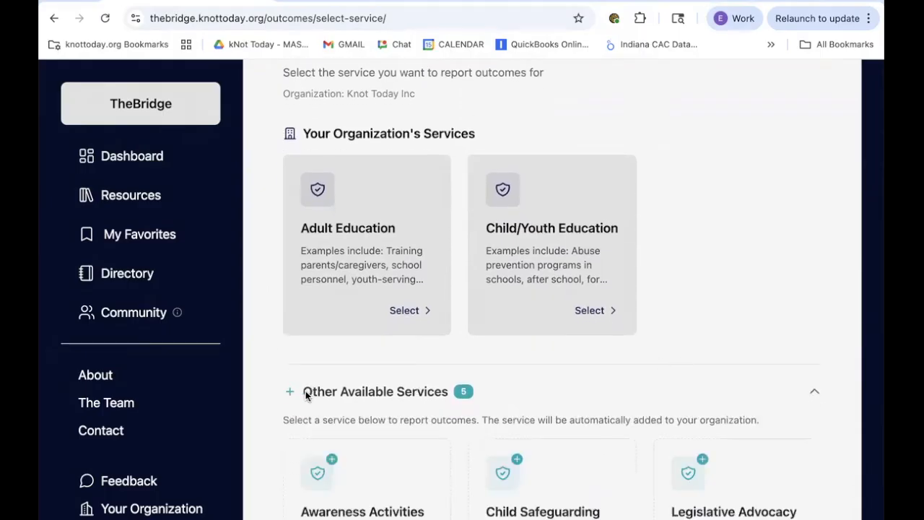
pyautogui.scroll(-5, 390, 402)
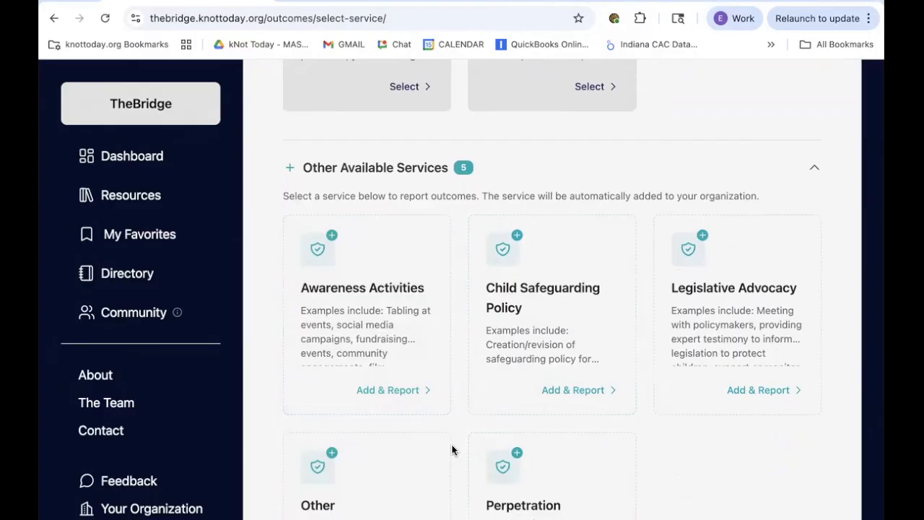
pyautogui.scroll(3, 452, 449)
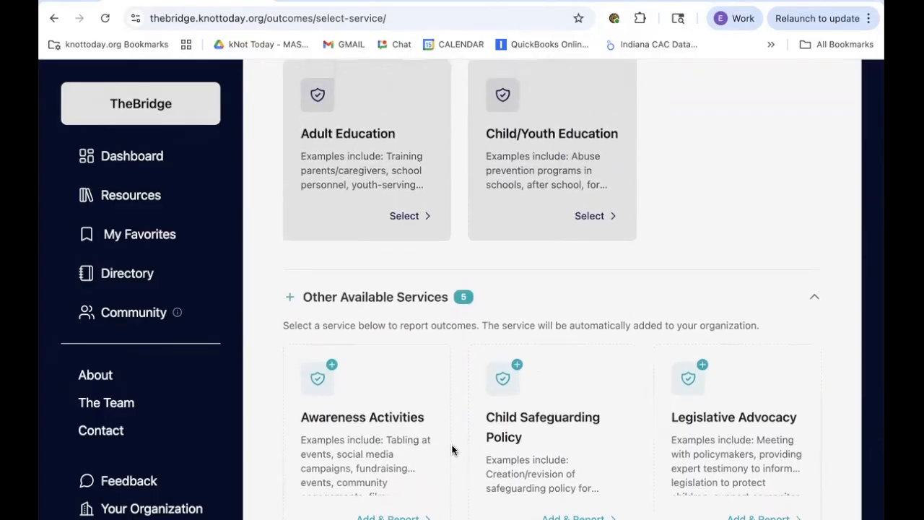
pyautogui.scroll(2, 452, 450)
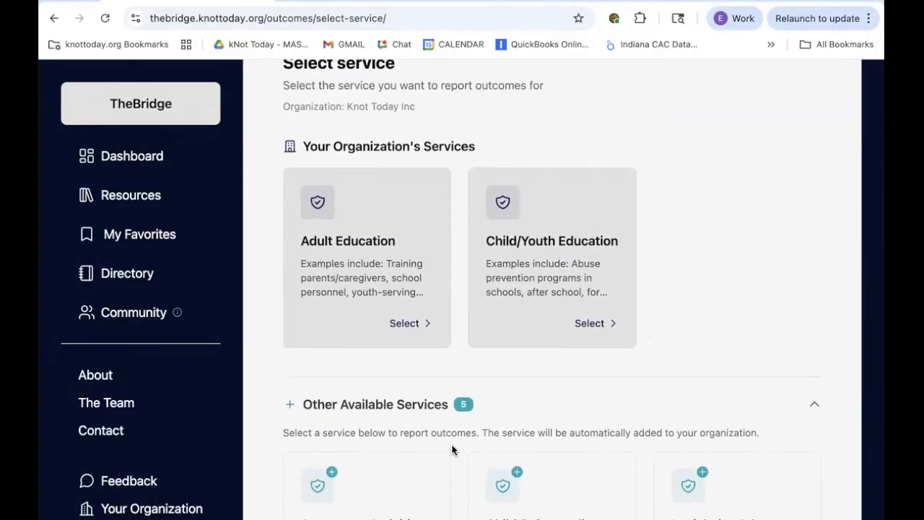
# Choose Child/Youth Education as the service to report outcomes for and set the delivery date to 01/16/2026
pyautogui.click(556, 329)
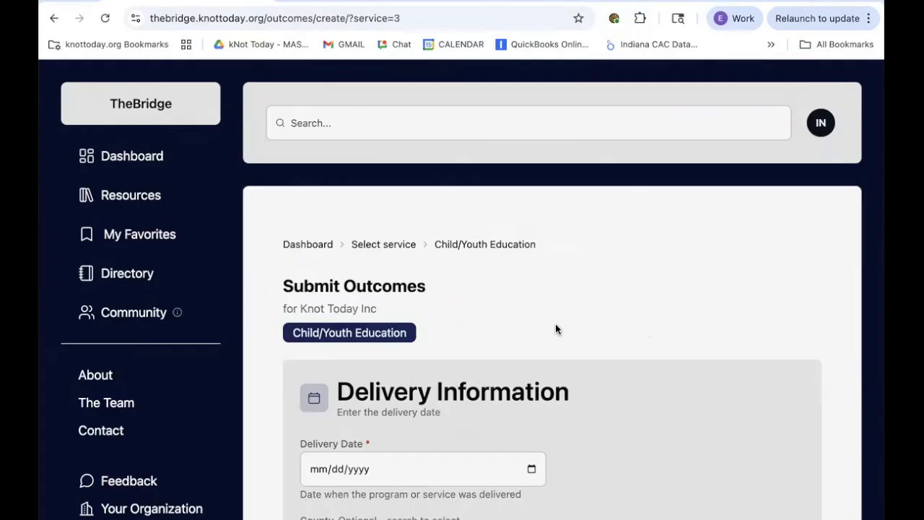
pyautogui.scroll(-2, 555, 329)
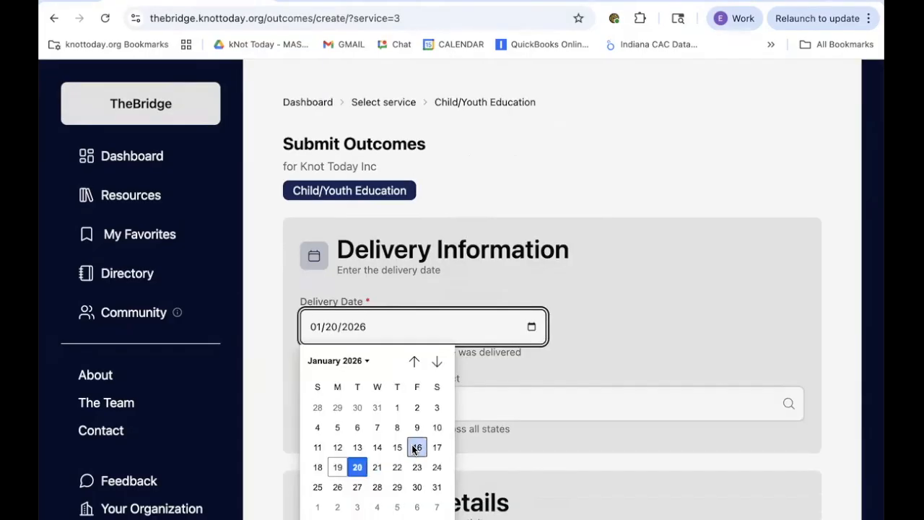
pyautogui.click(416, 448)
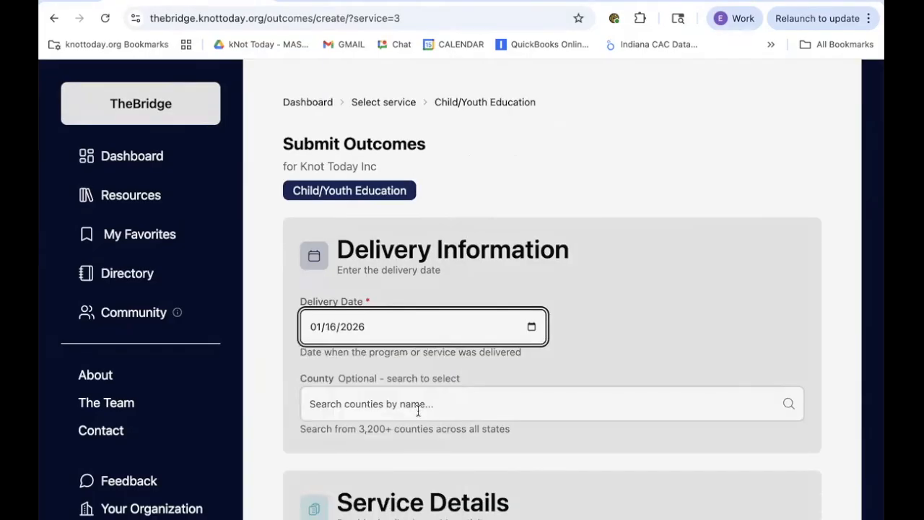
# Search the counties for Marion County and set the delivery county to Marion County, IN
pyautogui.click(418, 411)
pyautogui.write('m')
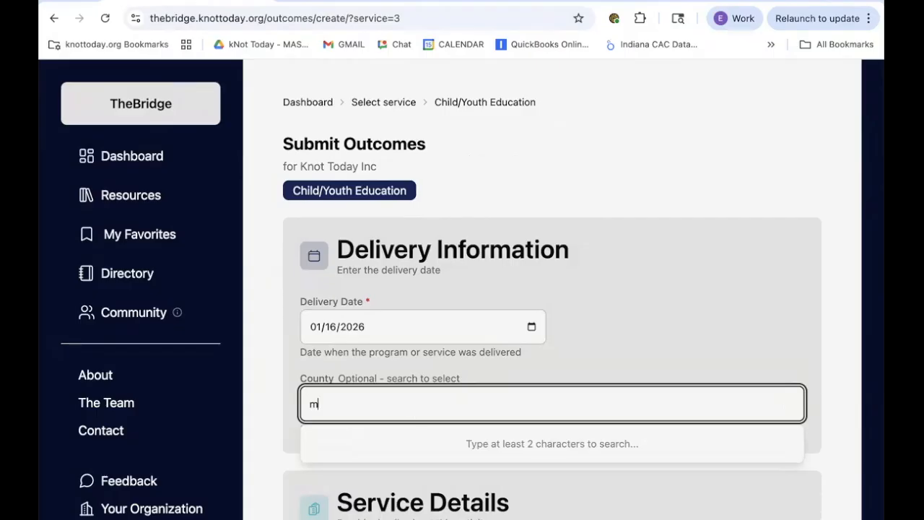
pyautogui.write('arion county')
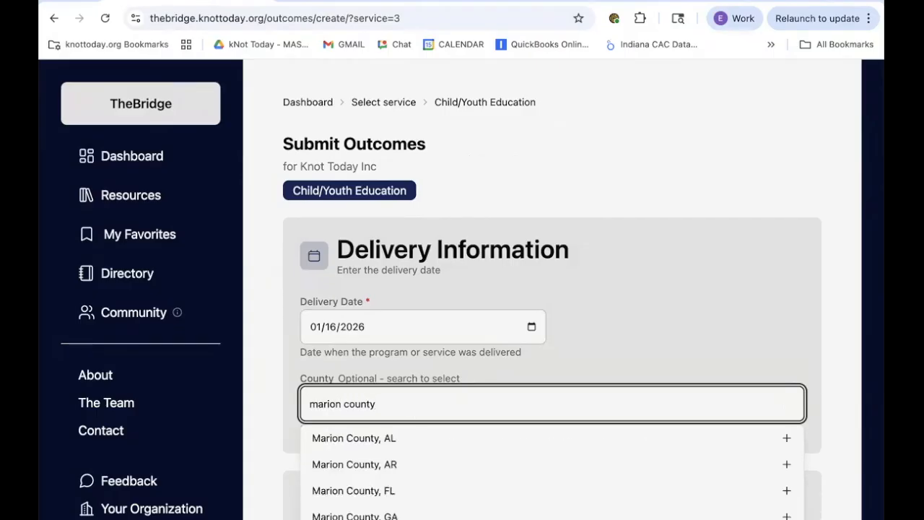
pyautogui.scroll(-3, 465, 442)
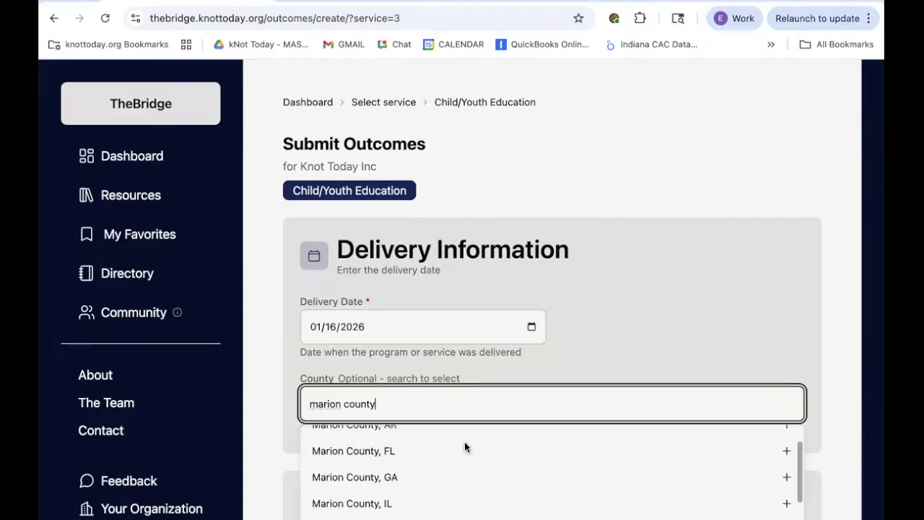
pyautogui.click(458, 480)
# Choose the Monique Burr Foundation's Teen Safety Matters as the training in the service details
pyautogui.scroll(-2, 592, 369)
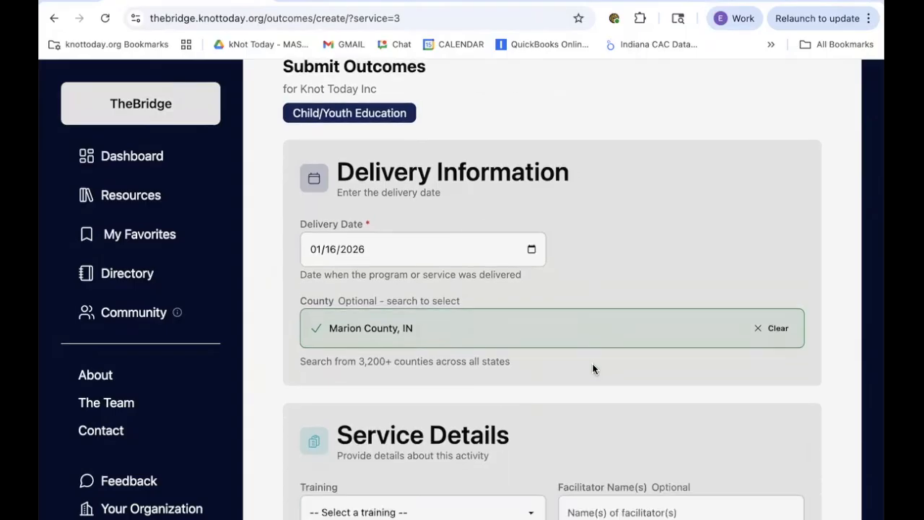
pyautogui.scroll(-1, 592, 369)
pyautogui.scroll(-2, 592, 369)
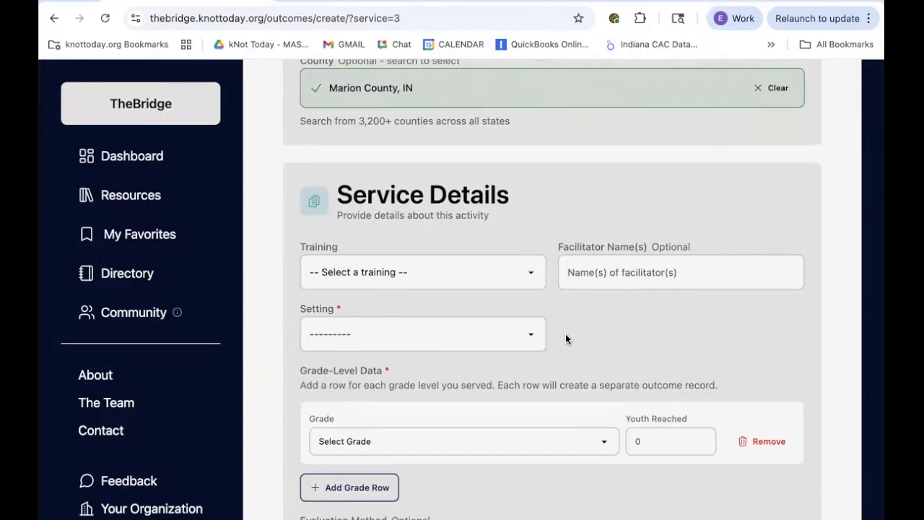
pyautogui.click(501, 272)
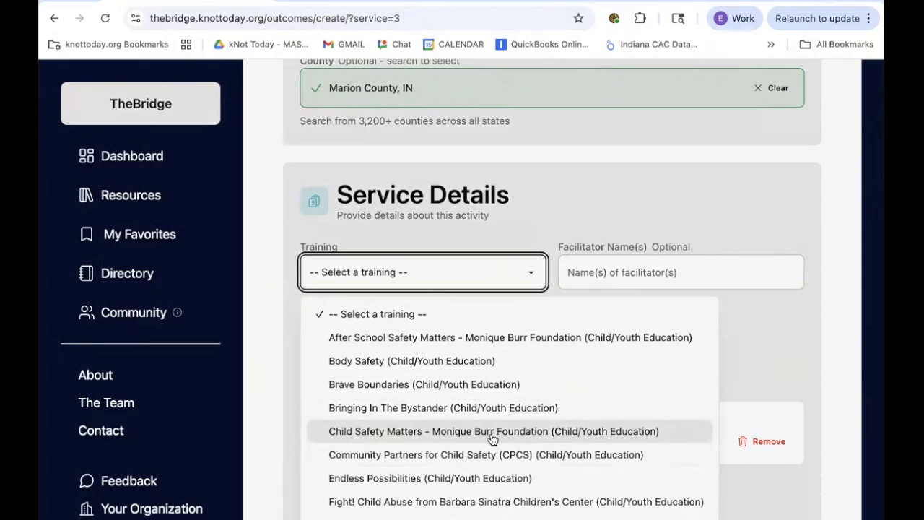
pyautogui.scroll(-5, 492, 439)
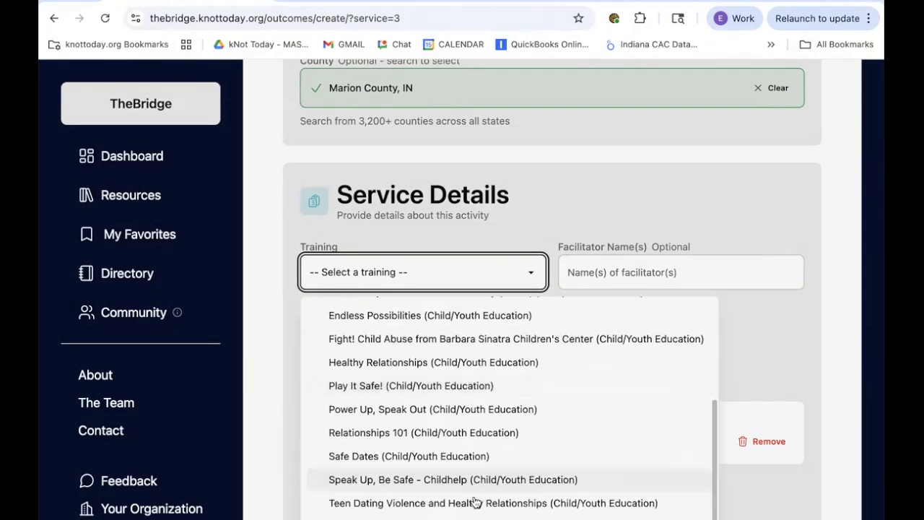
pyautogui.click(475, 519)
# Try Community Center as the setting and finally set it to School (During classtime)
pyautogui.scroll(-1, 592, 339)
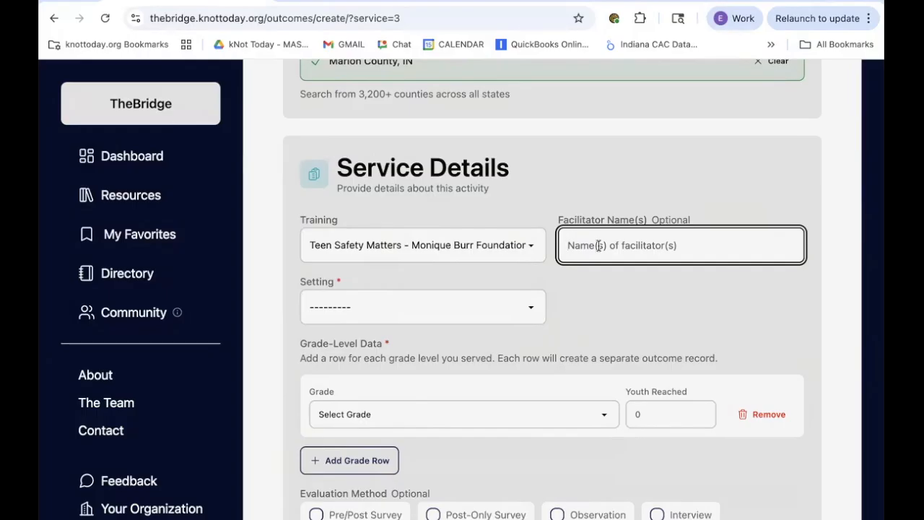
pyautogui.click(427, 308)
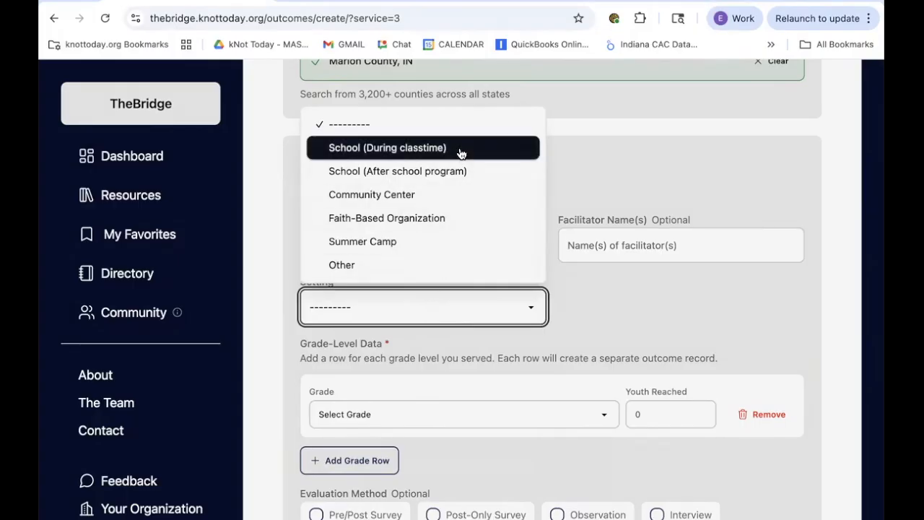
pyautogui.click(445, 190)
pyautogui.click(415, 312)
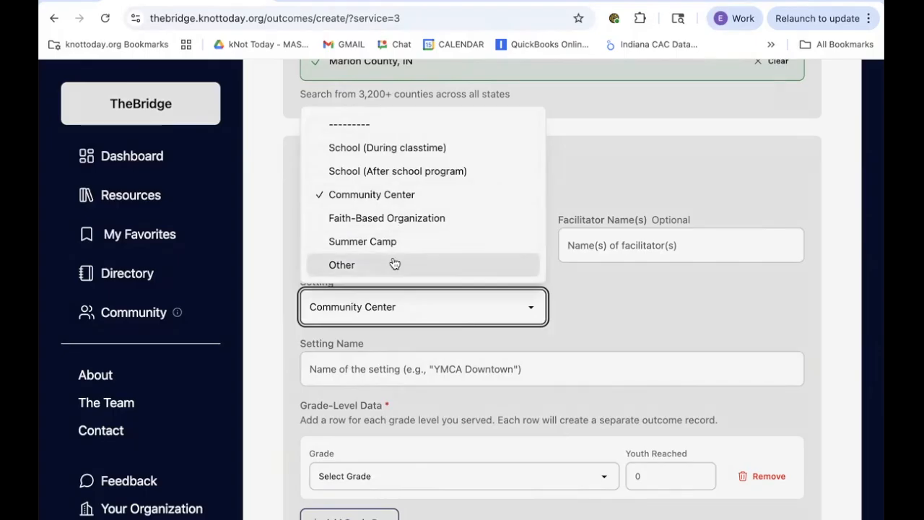
pyautogui.click(390, 147)
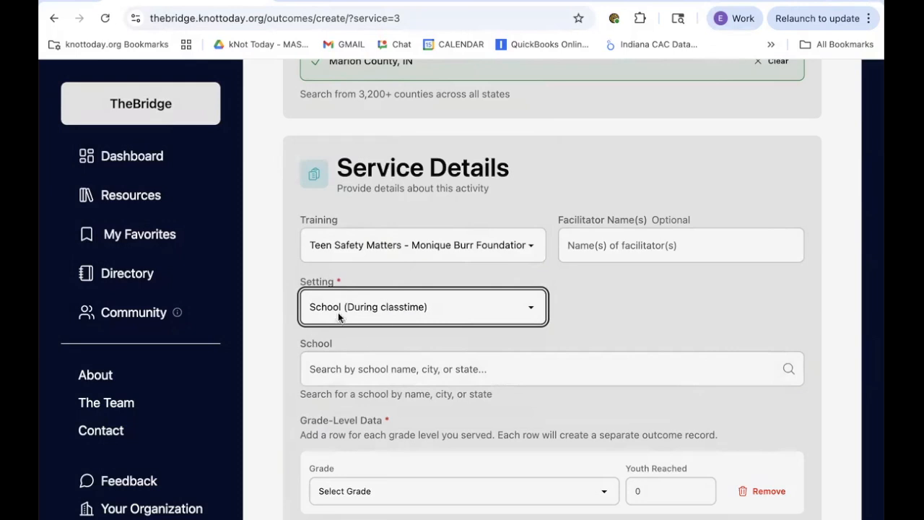
# Search for North Central High School and select the one in Indianapolis, IN as the school
pyautogui.click(375, 378)
pyautogui.write('north central')
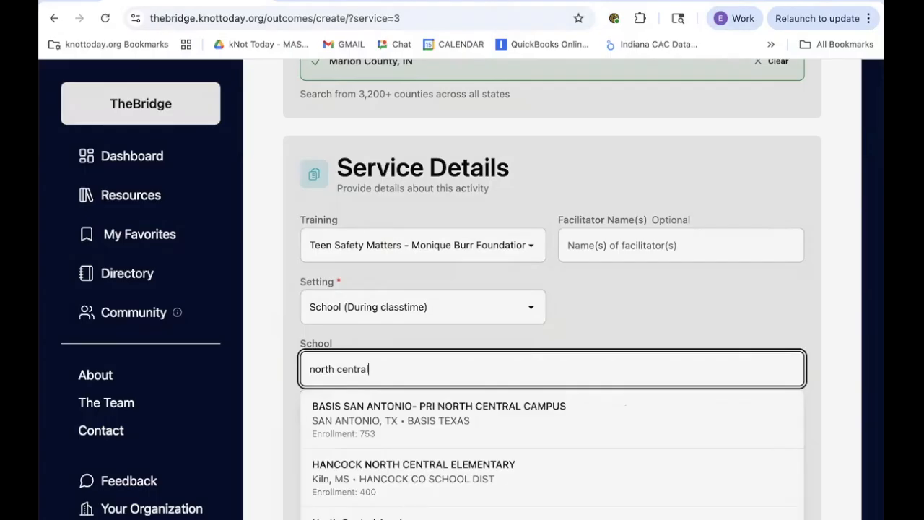
pyautogui.write('high school')
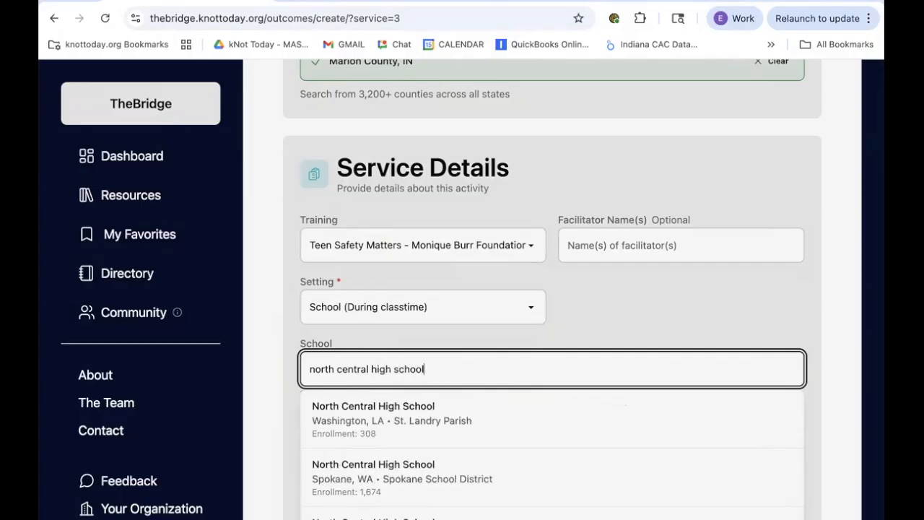
pyautogui.scroll(-1, 406, 348)
pyautogui.scroll(-1, 406, 348)
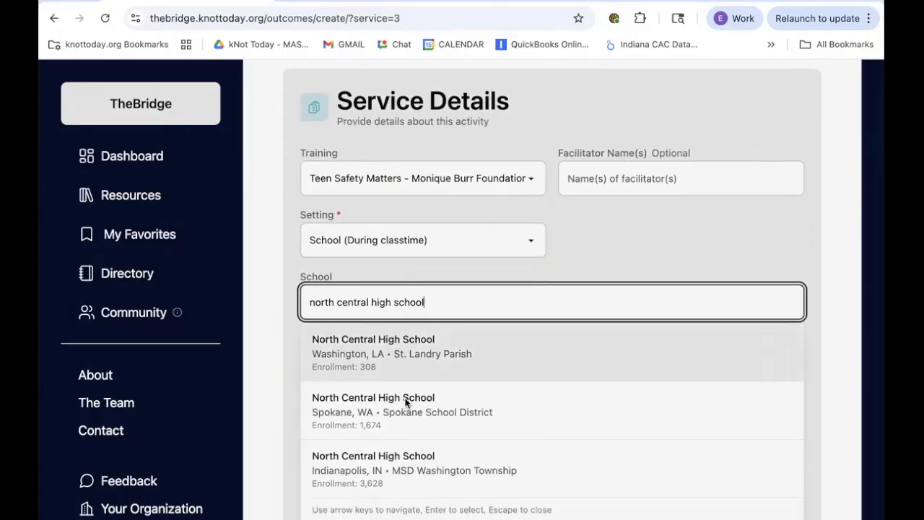
pyautogui.click(410, 474)
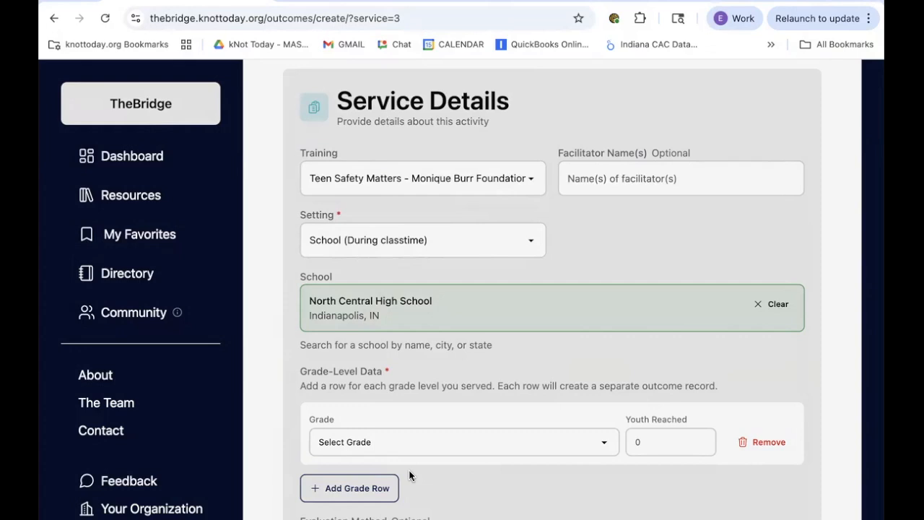
# Fill in the first grade-level row with Grade 9 and 100 youth reached
pyautogui.scroll(-2, 408, 470)
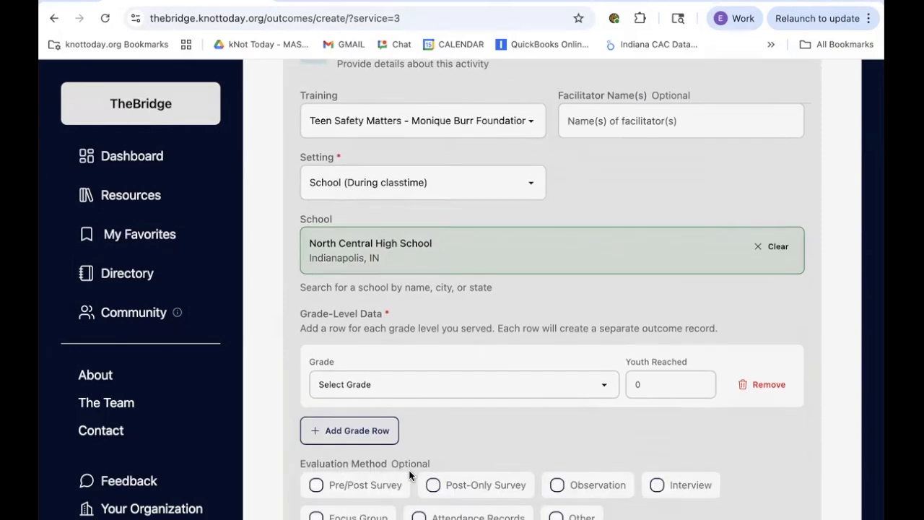
pyautogui.scroll(-1, 409, 470)
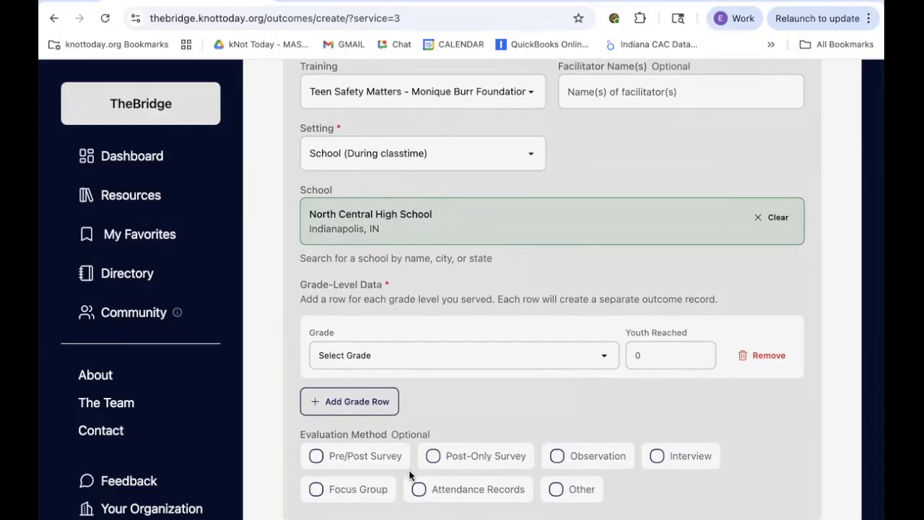
pyautogui.scroll(-1, 409, 470)
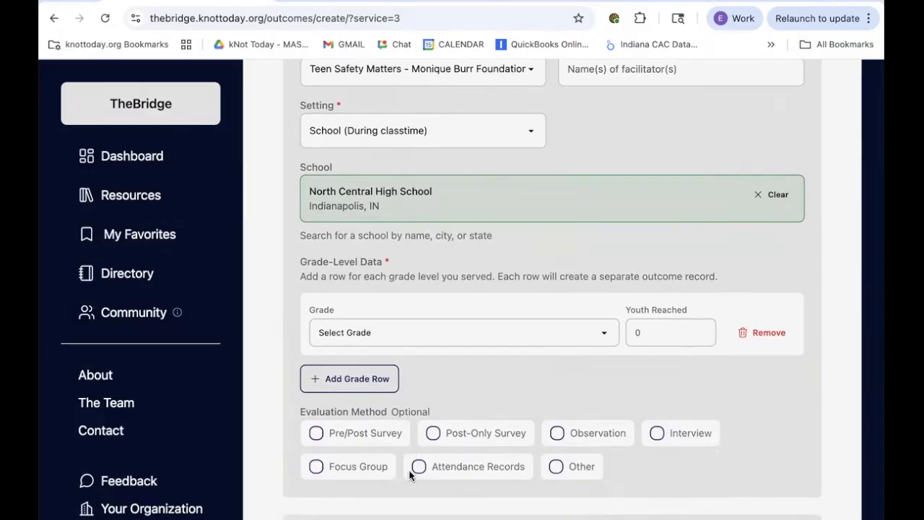
pyautogui.click(345, 328)
pyautogui.scroll(-2, 347, 498)
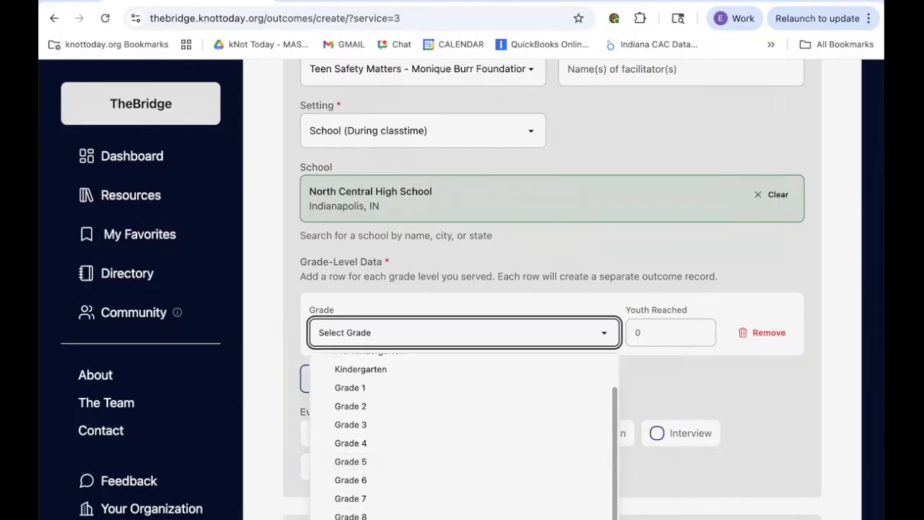
pyautogui.scroll(-1, 346, 498)
pyautogui.click(346, 498)
pyautogui.click(665, 327)
pyautogui.write('100')
pyautogui.click(477, 401)
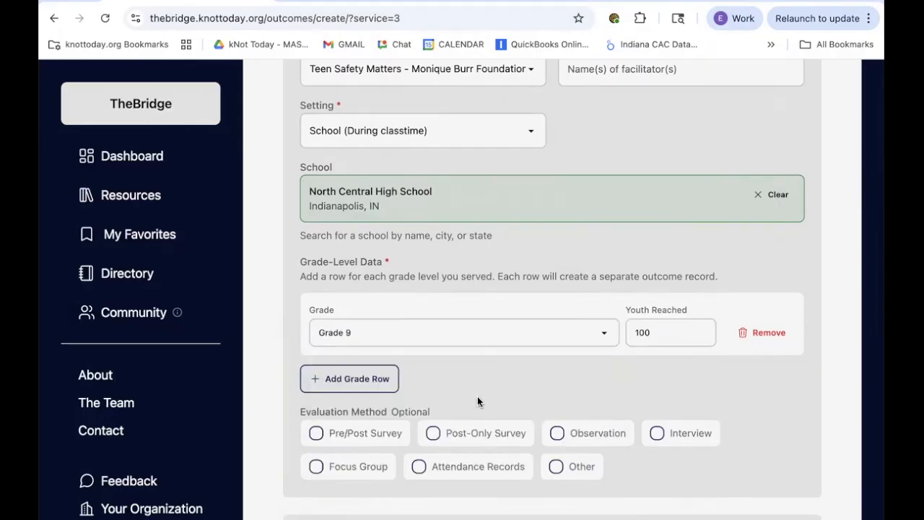
# Add a second grade-level row for Grade 10 with 80 youth reached
pyautogui.click(377, 383)
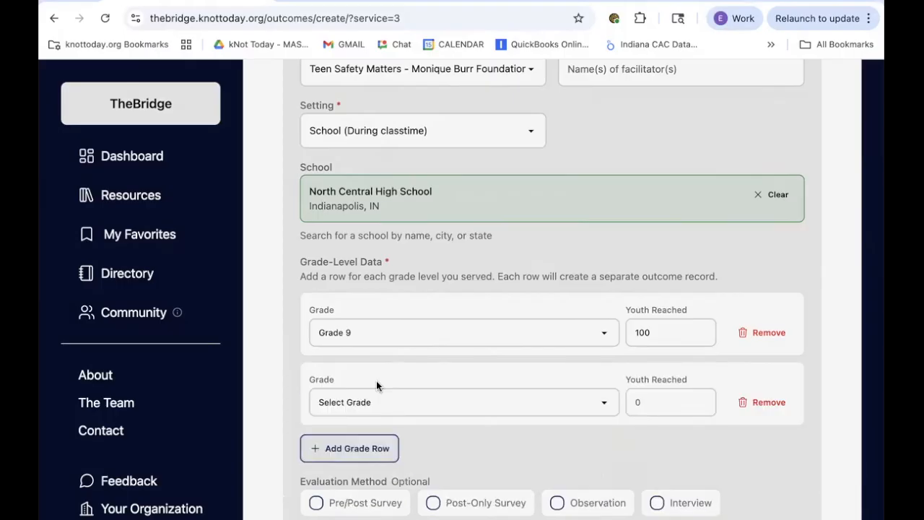
pyautogui.click(547, 408)
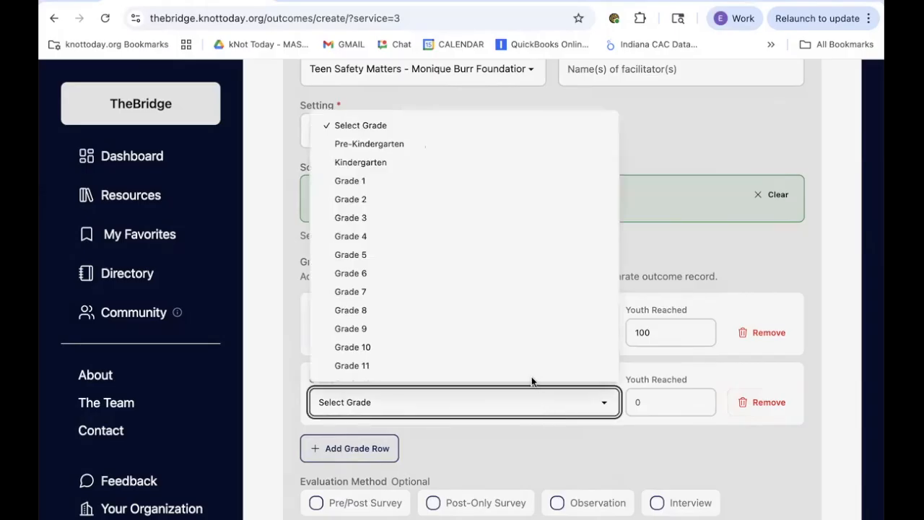
pyautogui.click(523, 349)
pyautogui.click(664, 402)
pyautogui.write('80')
pyautogui.click(658, 463)
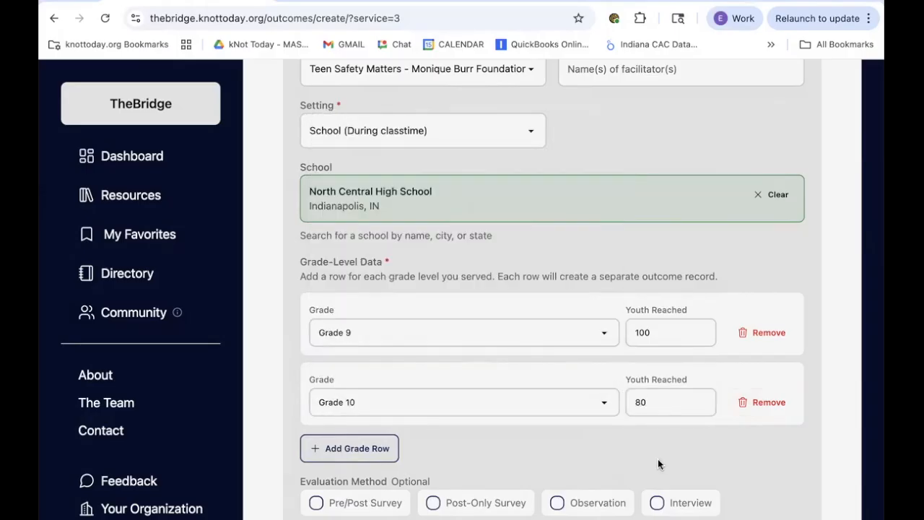
# Look over the optional evaluation methods and additional notes, leave them blank, and save the outcomes as a draft
pyautogui.scroll(-2, 658, 459)
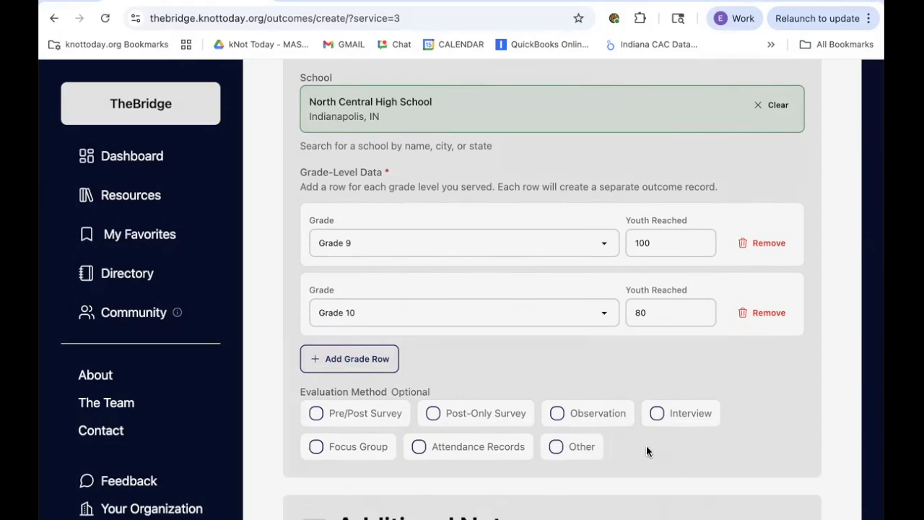
pyautogui.scroll(-1, 619, 482)
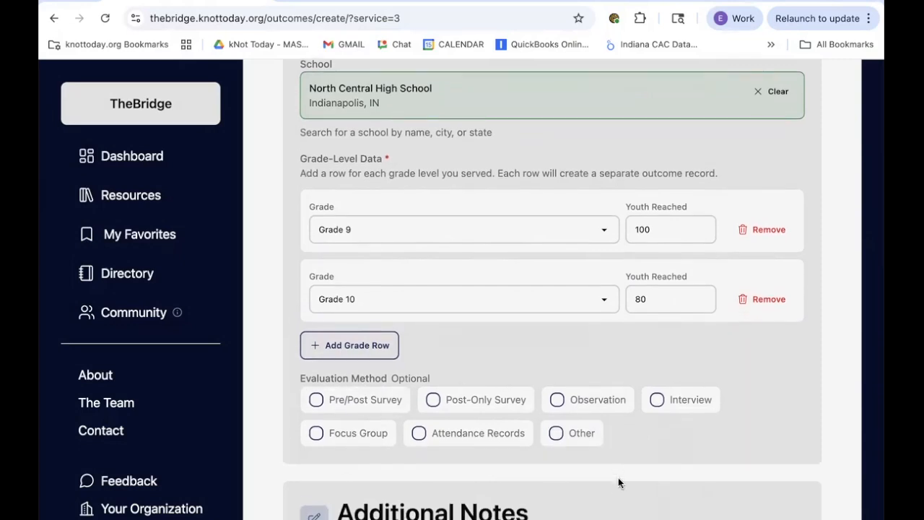
pyautogui.scroll(-2, 618, 480)
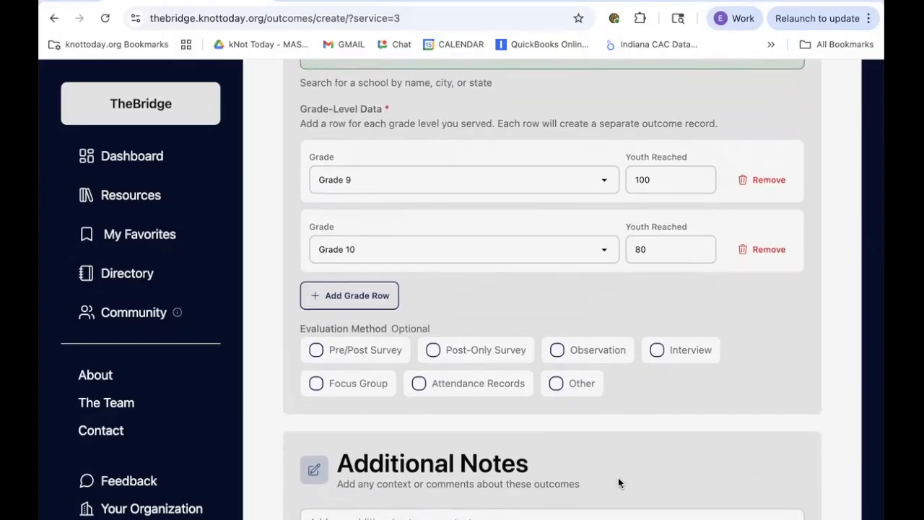
pyautogui.scroll(-3, 619, 479)
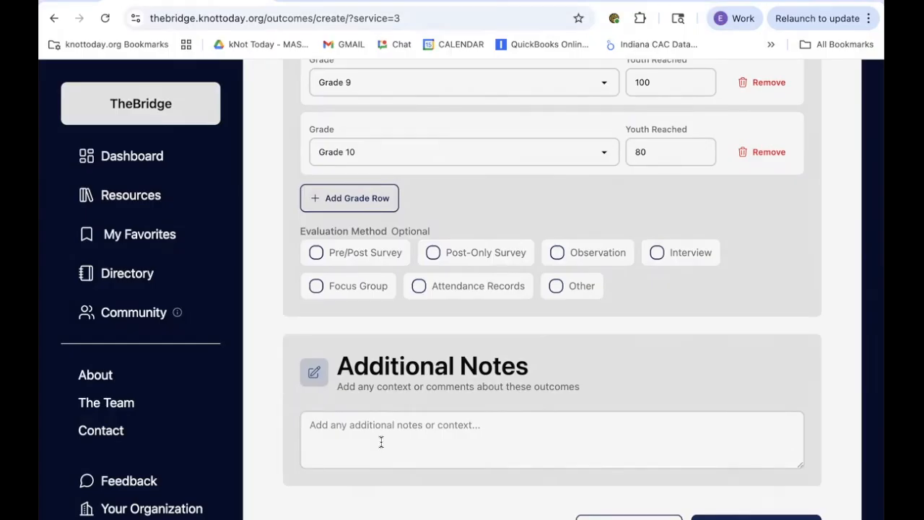
pyautogui.scroll(-1, 381, 442)
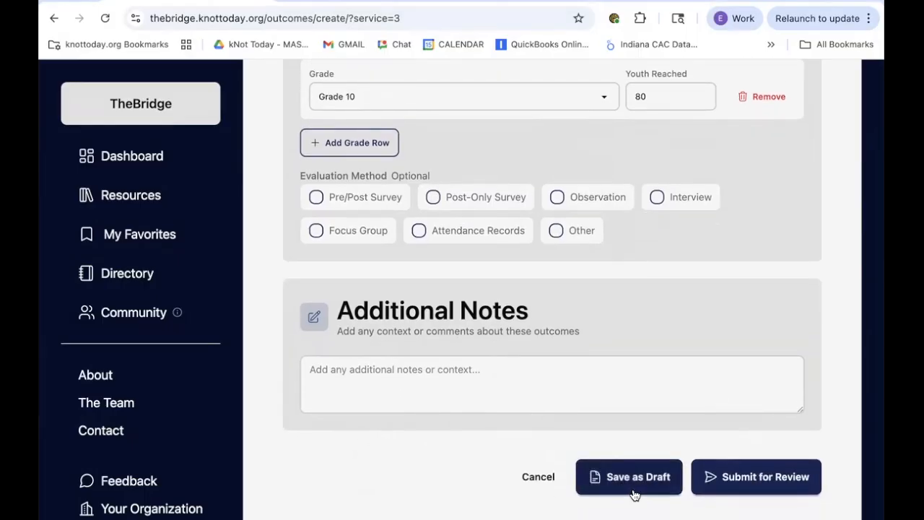
pyautogui.click(625, 475)
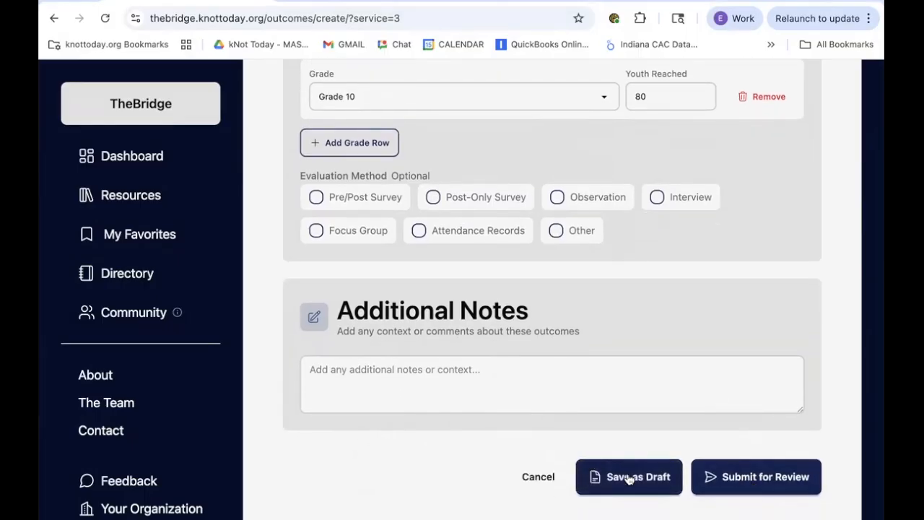